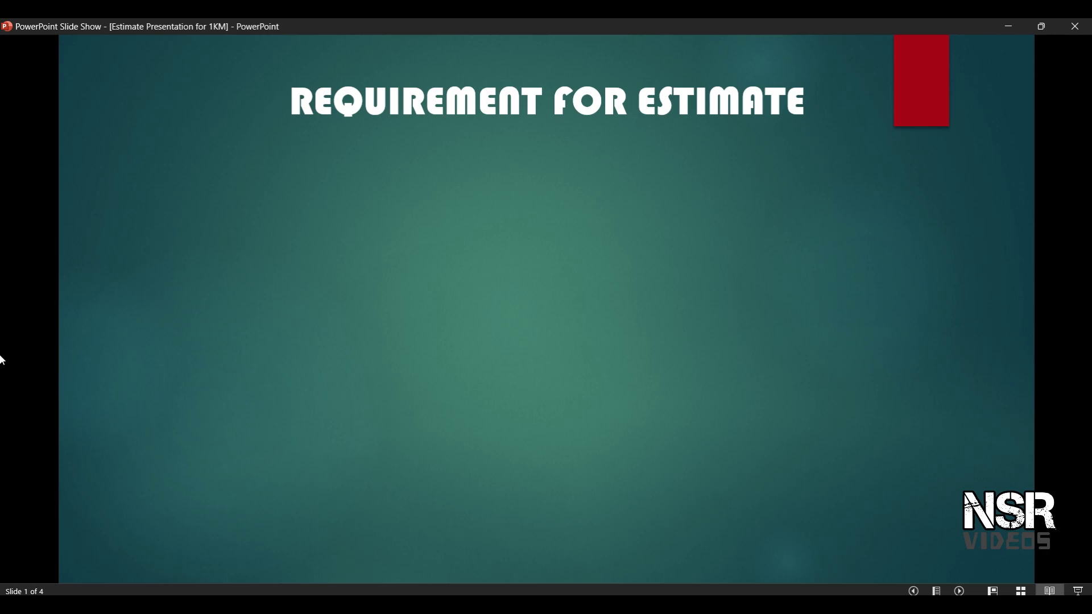
# Advance the slide show past the Requirement for Estimate slide to slide 3, BOQ Data
pyautogui.press('Right')
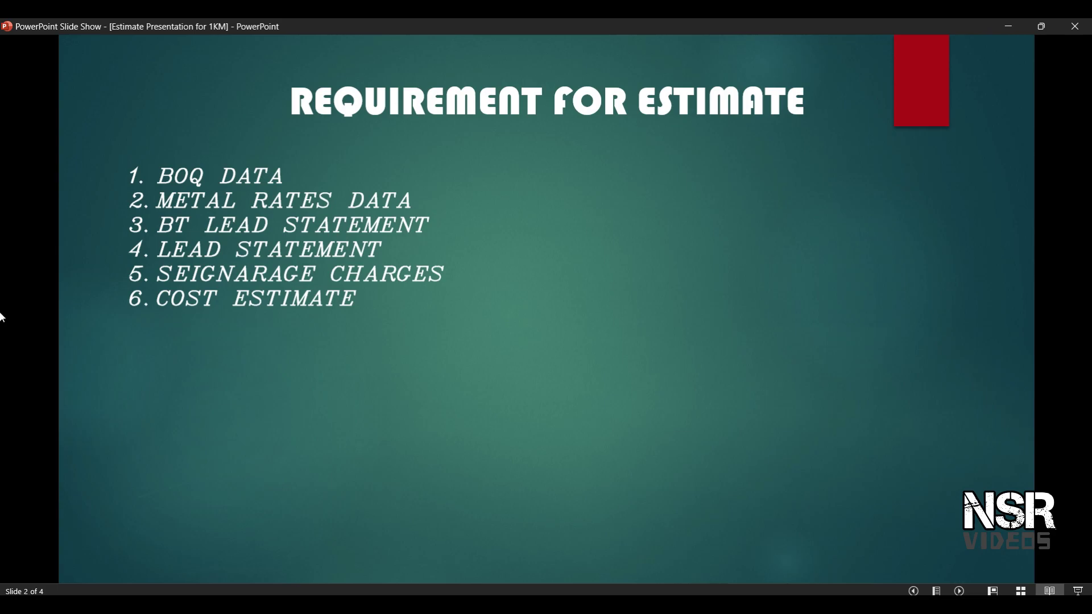
pyautogui.press('Right')
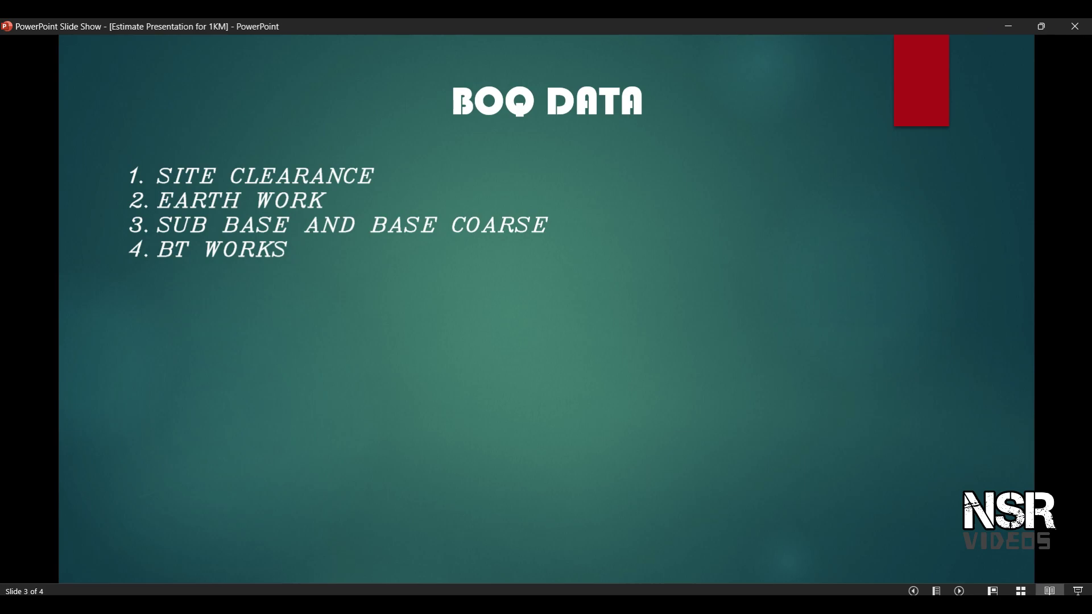
# Advance the slide show from BOQ Data to slide 4, Site Clearance
pyautogui.press('Right')
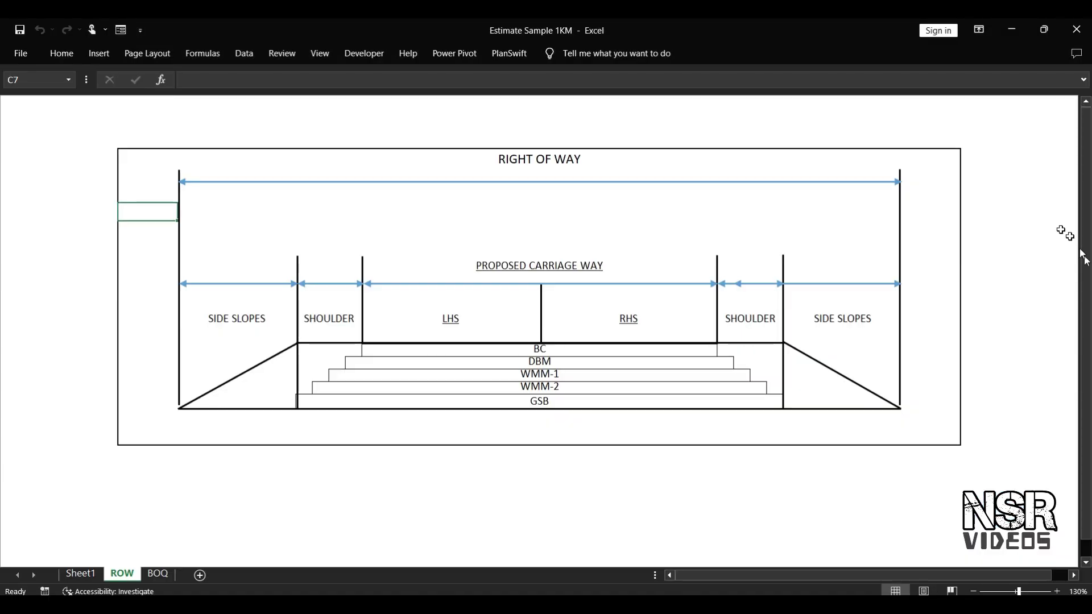
# Review the ROW diagram's right of way, carriage way and side slope labels, then go to Sheet1
pyautogui.click(220, 196)
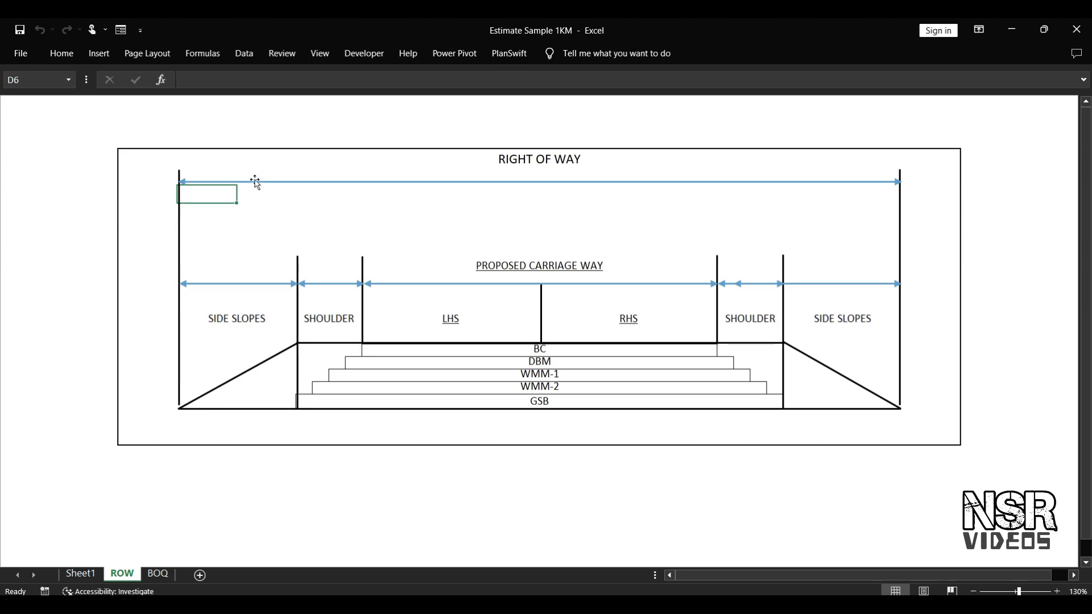
pyautogui.click(187, 161)
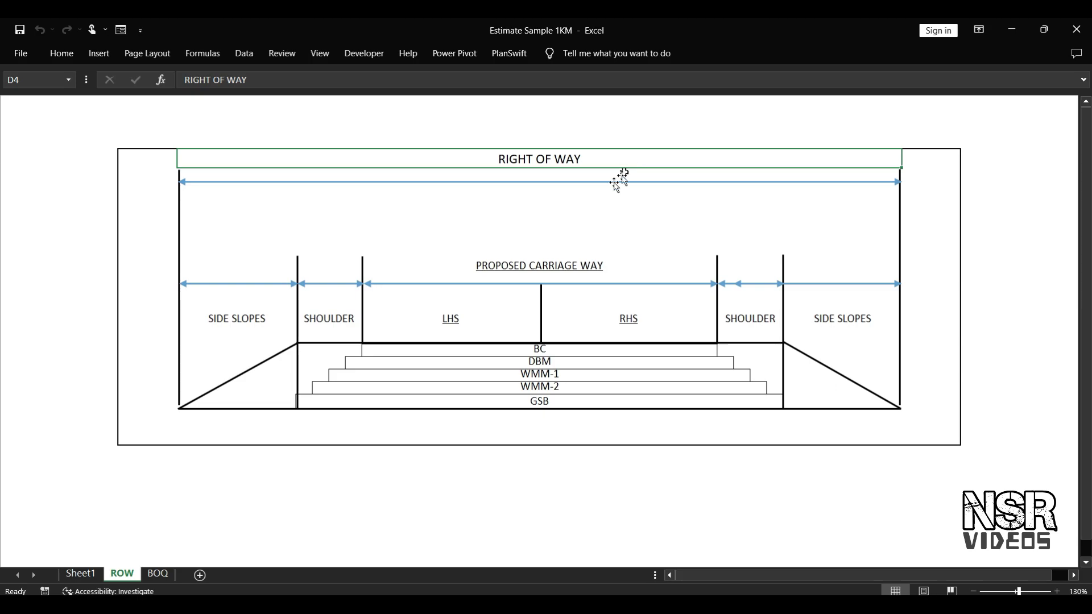
pyautogui.click(550, 268)
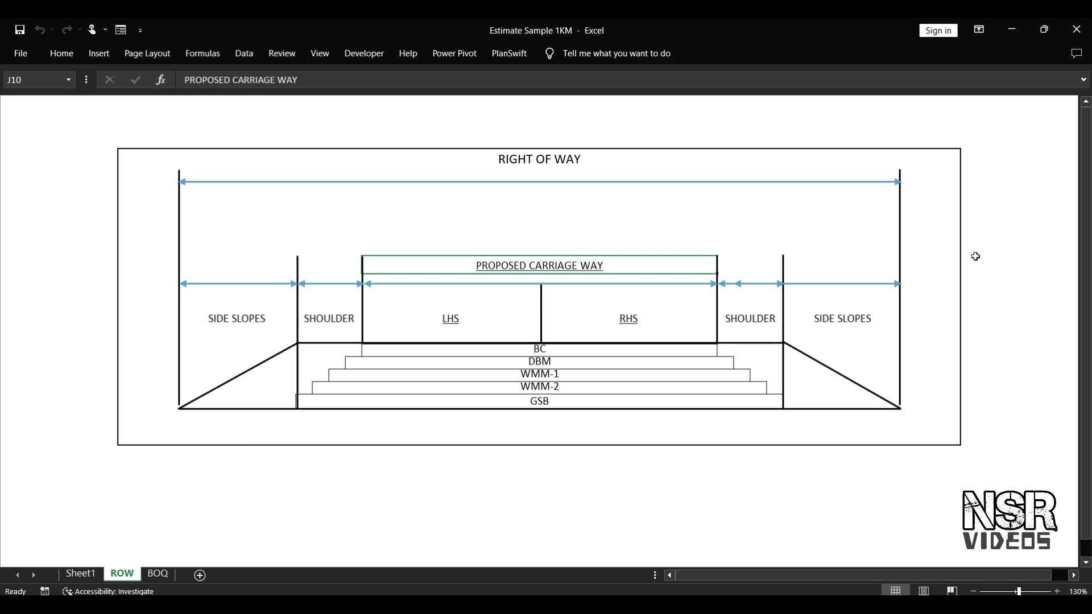
pyautogui.press('Right')
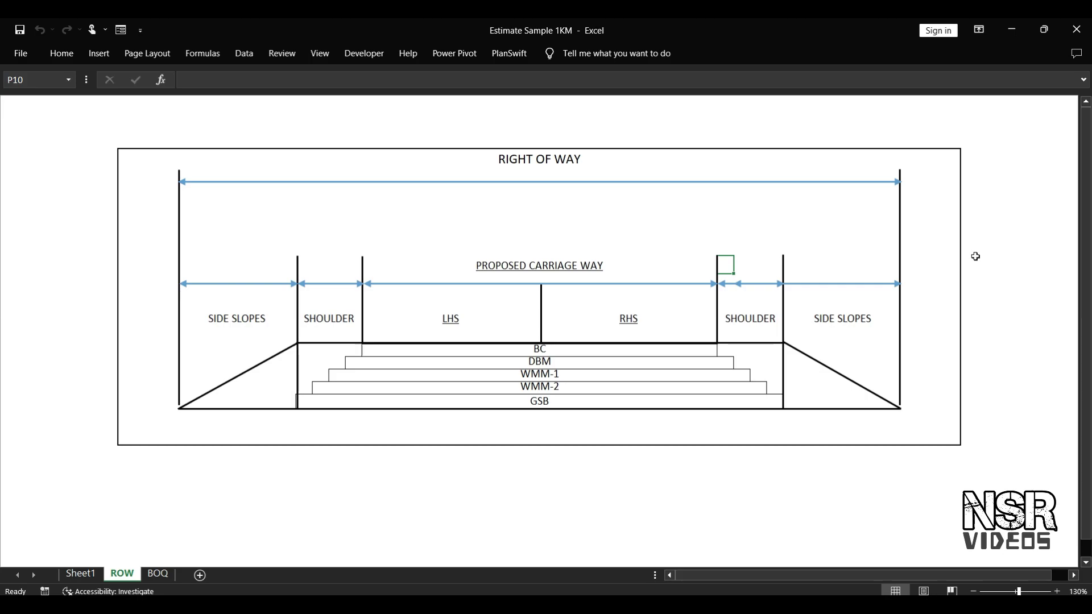
pyautogui.press('Right')
pyautogui.press('Right')
pyautogui.press('Right')
pyautogui.press('Left')
pyautogui.press('Right')
pyautogui.press('Right')
pyautogui.press('Right')
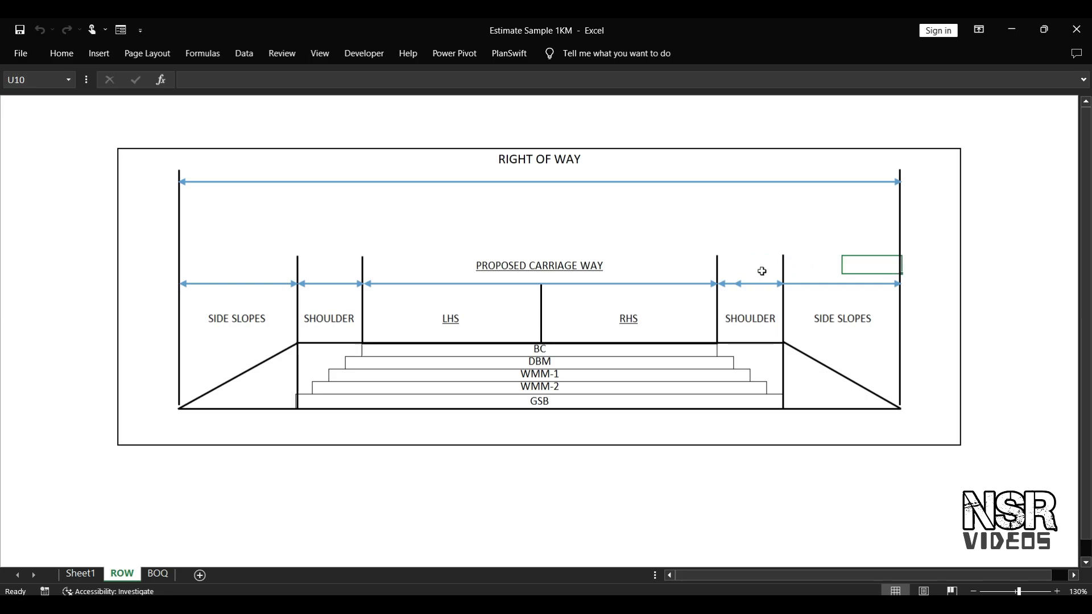
pyautogui.click(802, 267)
pyautogui.click(885, 264)
pyautogui.click(81, 574)
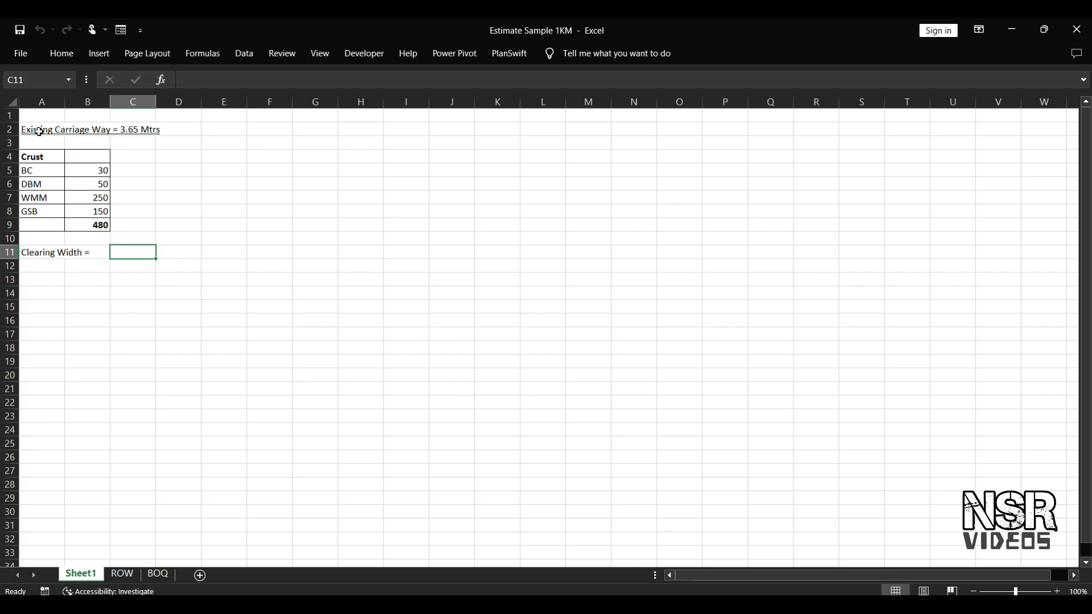
# Check the carriage way note, crust values and Clearing Width cell on Sheet1
pyautogui.click(57, 129)
pyautogui.click(142, 131)
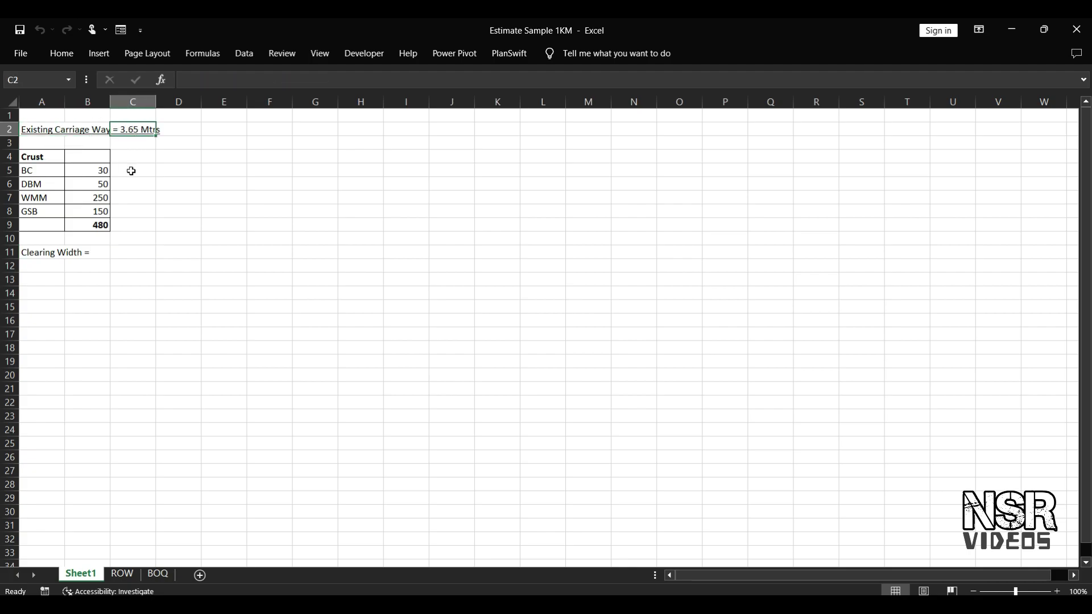
pyautogui.click(131, 171)
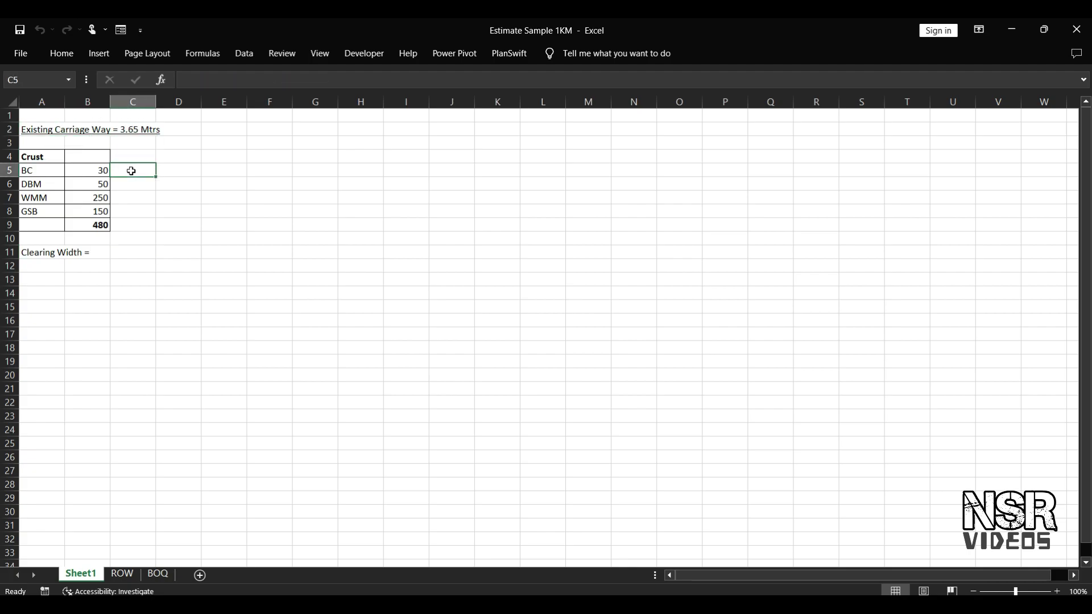
pyautogui.click(137, 252)
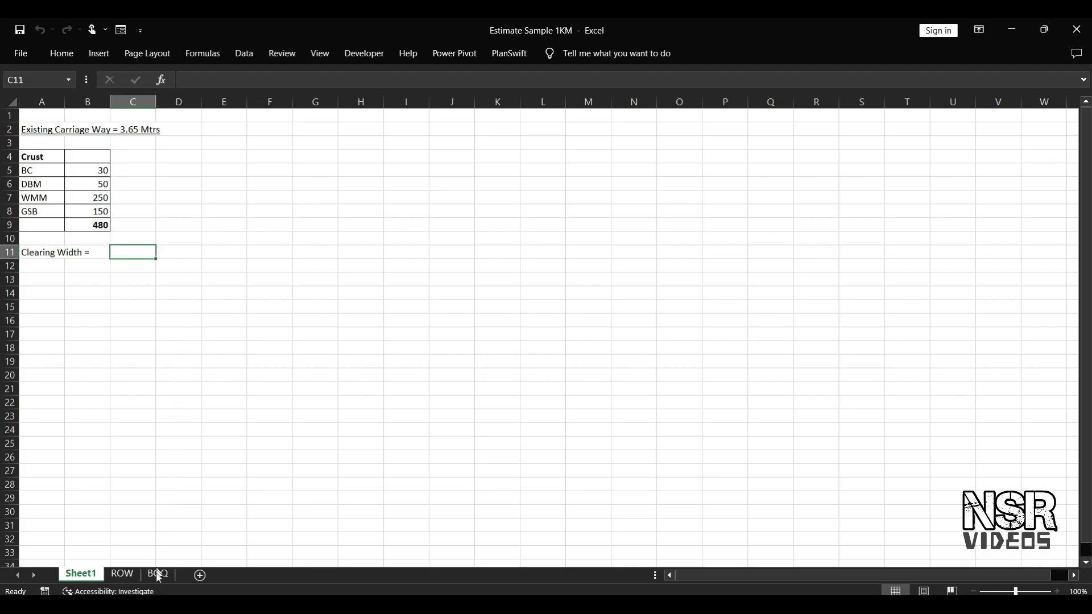
# Give BOQ's Clearing and Grubbing the unit HEACTARE and length 1000, then return to Sheet1
pyautogui.click(158, 579)
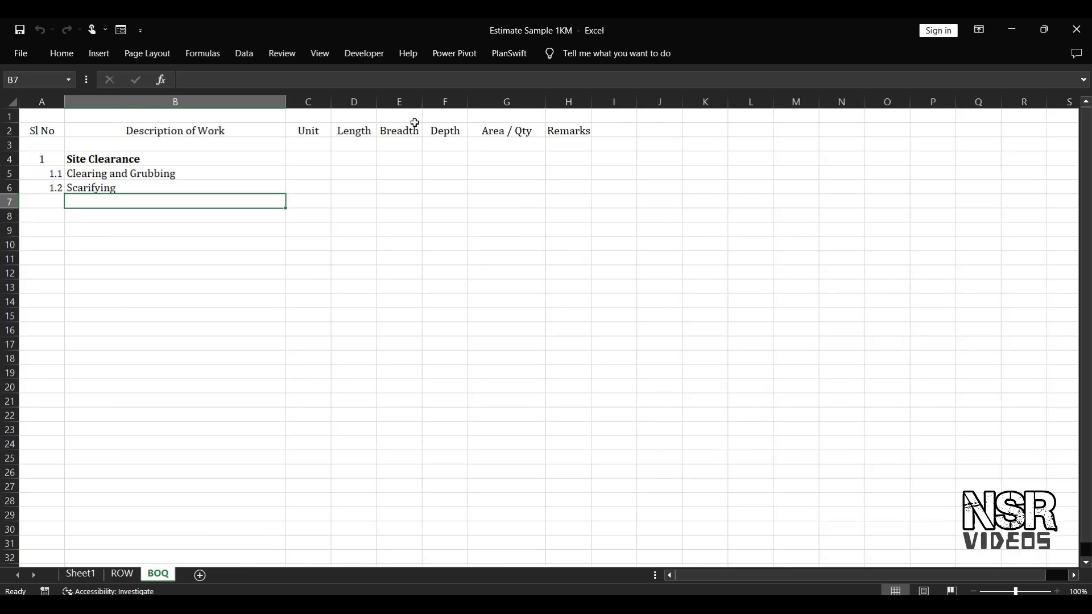
pyautogui.click(113, 158)
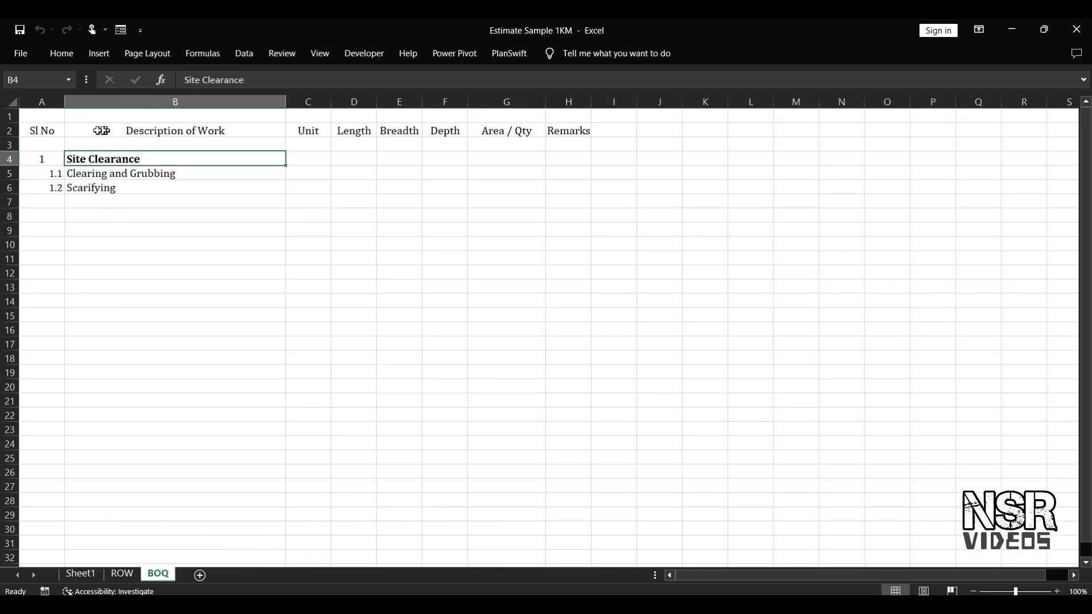
pyautogui.click(92, 175)
pyautogui.click(304, 171)
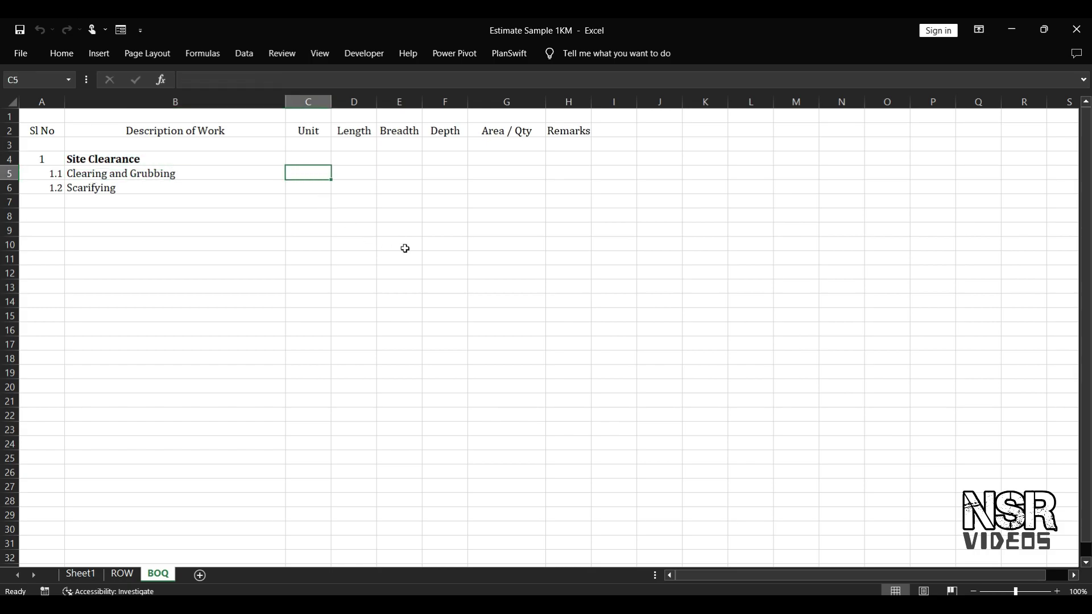
pyautogui.write('HEACTARE')
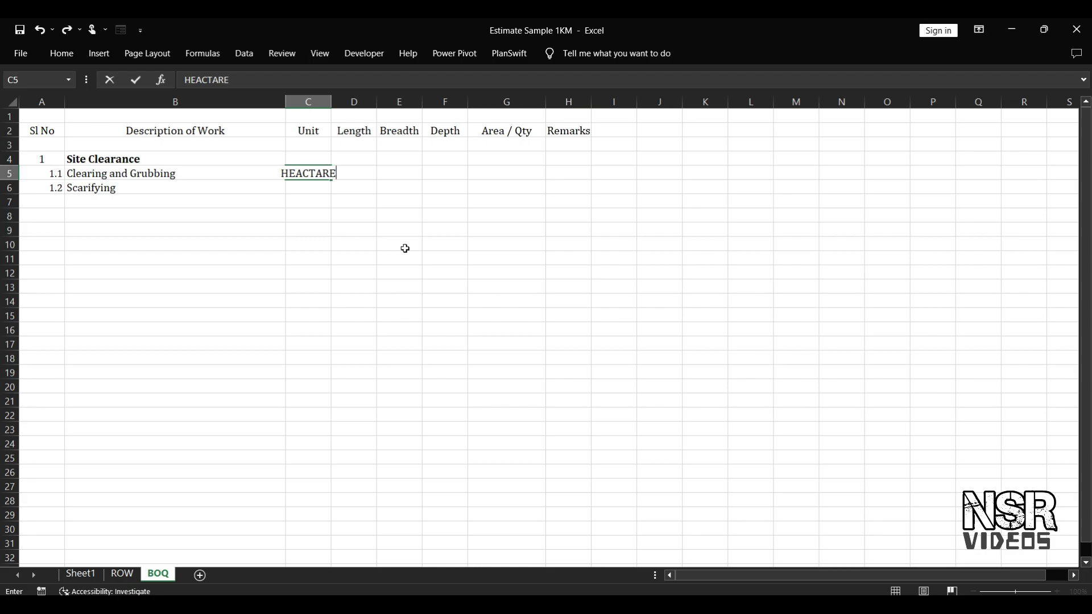
pyautogui.press('Tab')
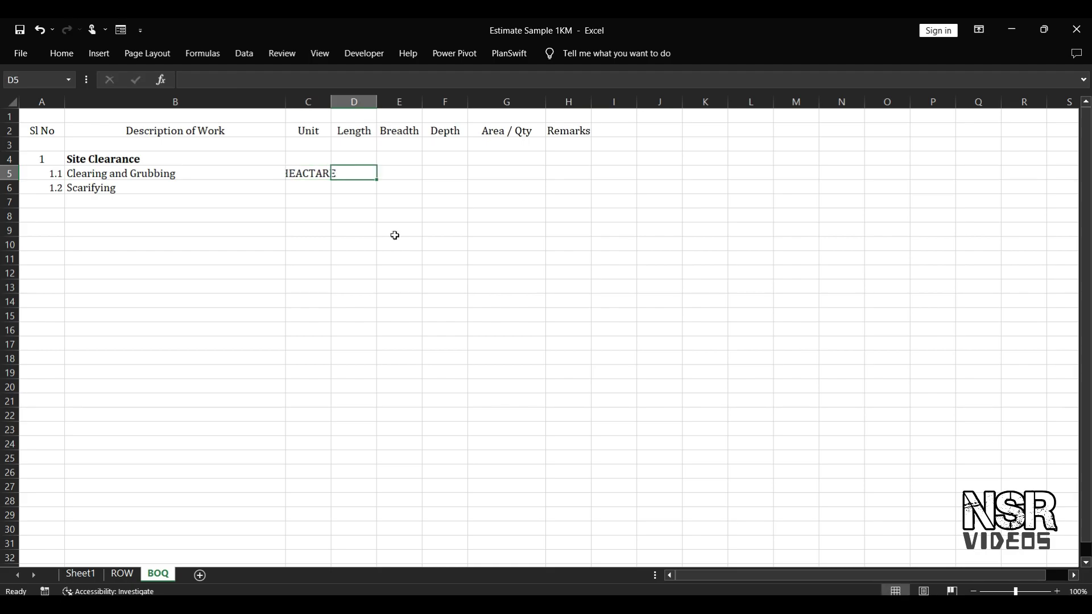
pyautogui.write('1000')
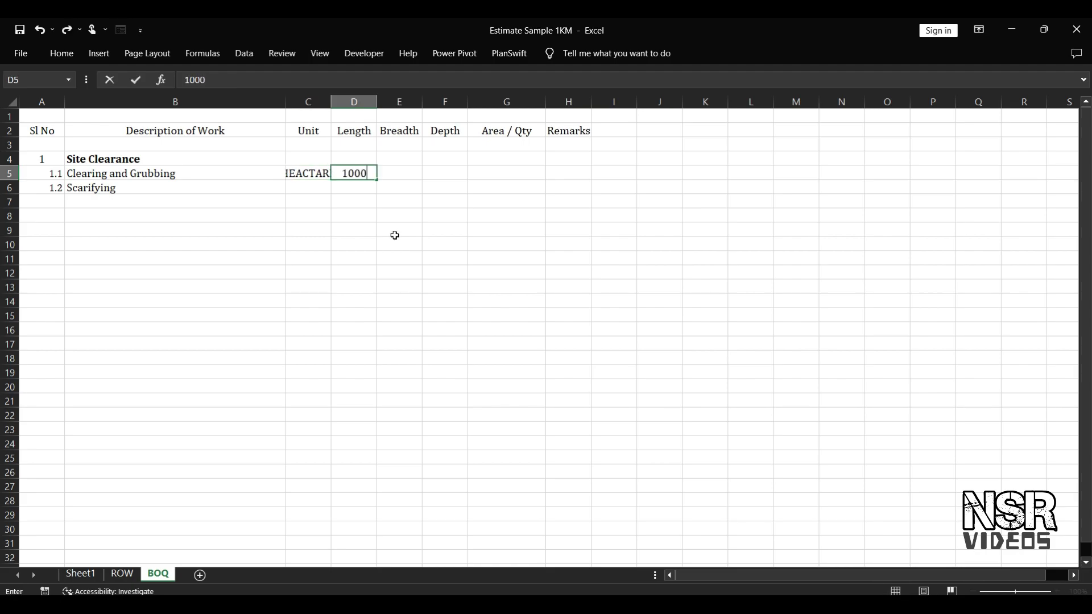
pyautogui.press('Tab')
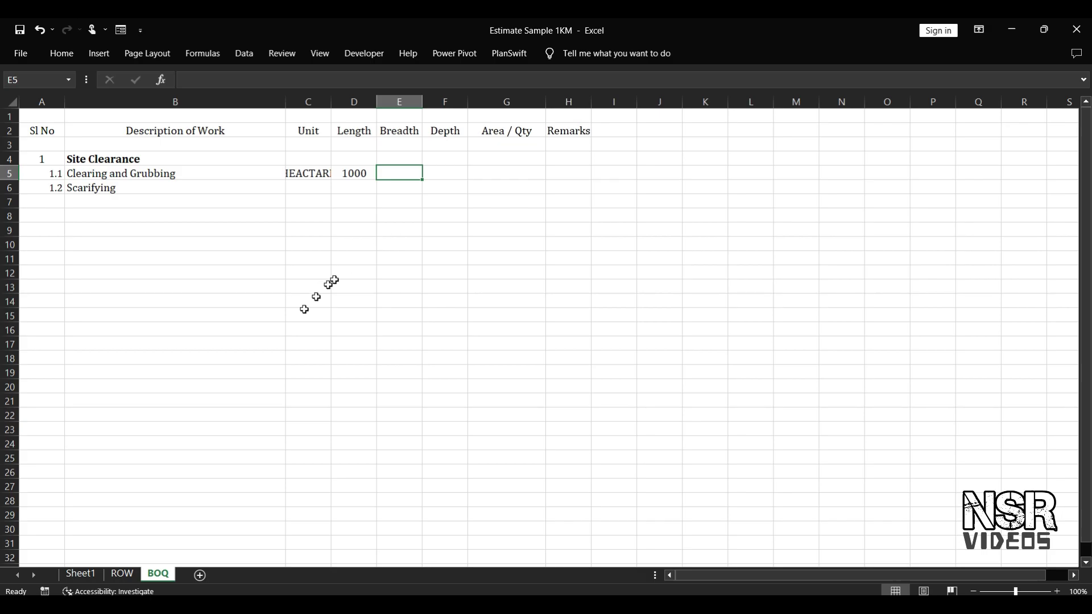
pyautogui.click(85, 574)
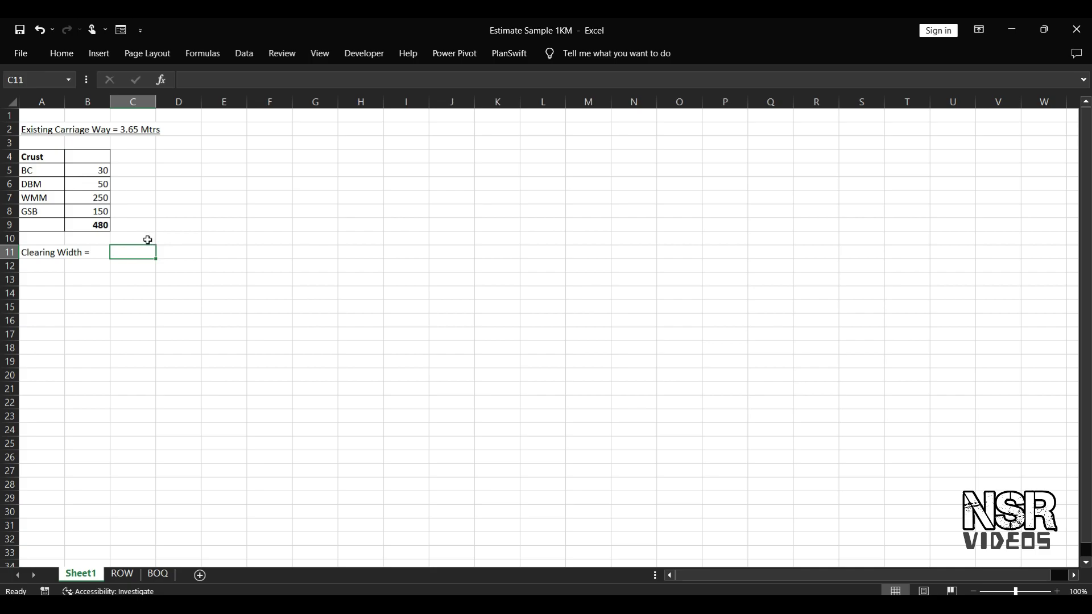
# Enter the Clearing Width as =7.0+2.5+2.5, totalling 12
pyautogui.write('=')
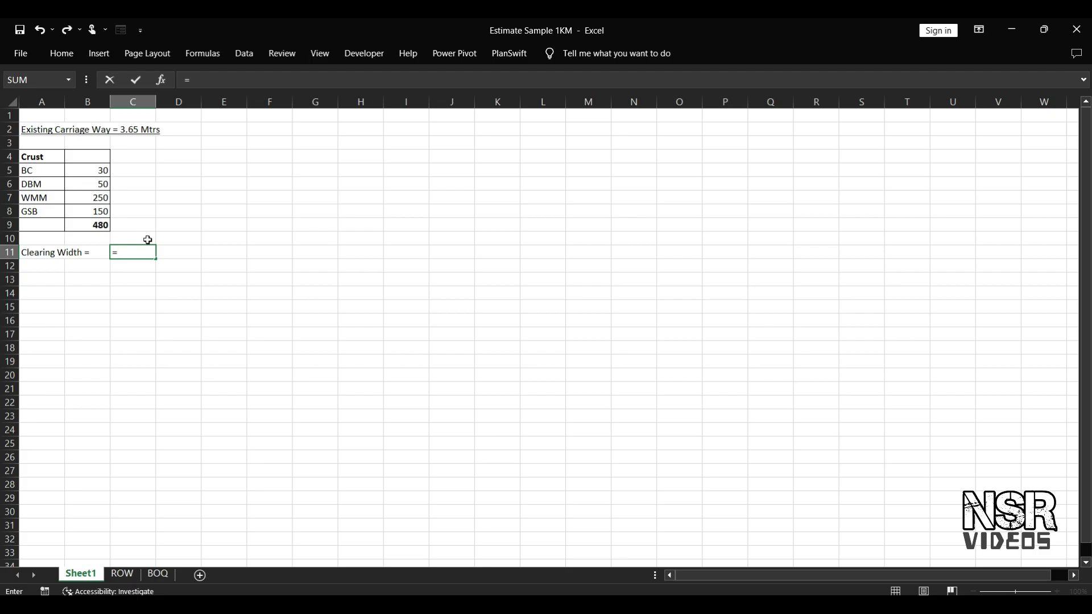
pyautogui.write('7.0+')
pyautogui.write('2.5+2.5+')
pyautogui.press('BackSpace')
pyautogui.press('Return')
# Add the label 'Side Slopes =' in A12 below Clearing Width
pyautogui.press('Left')
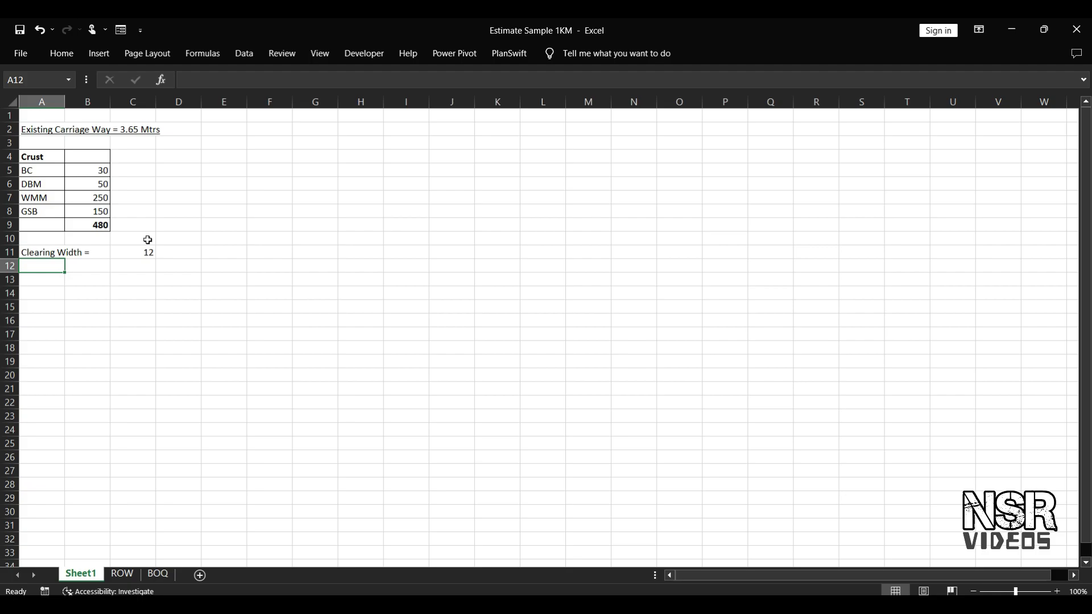
pyautogui.write('Side Slopes =')
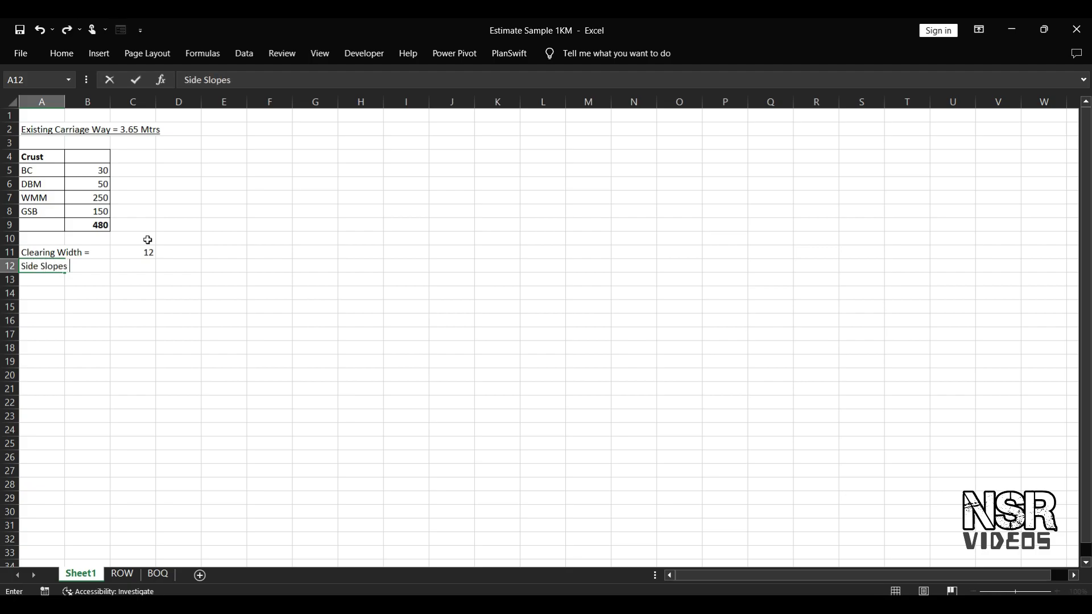
pyautogui.press('Tab')
pyautogui.press('Right')
pyautogui.press('Right')
pyautogui.press('Left')
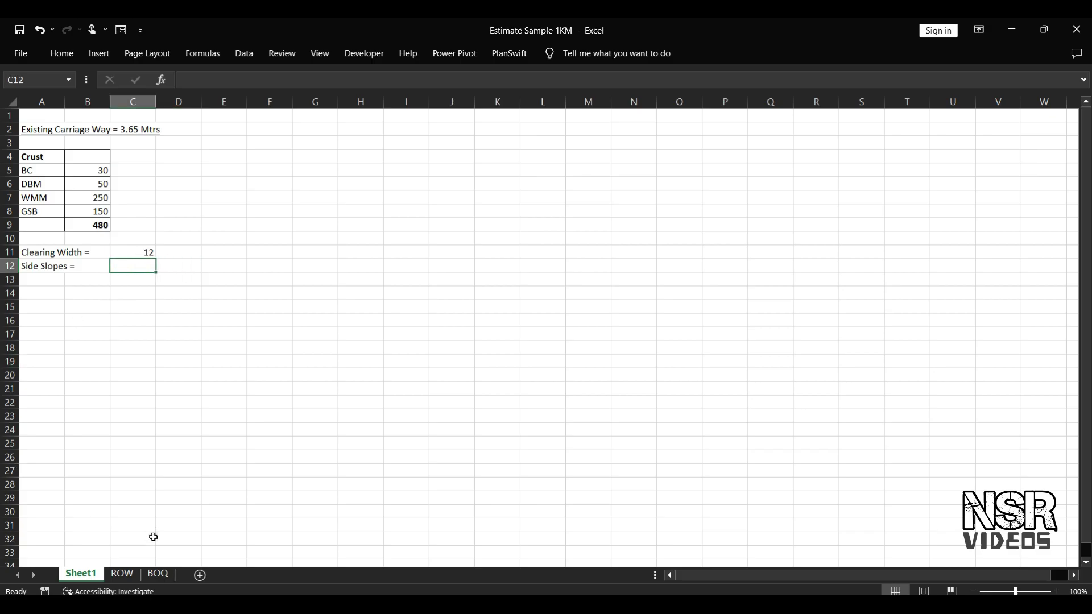
pyautogui.click(121, 574)
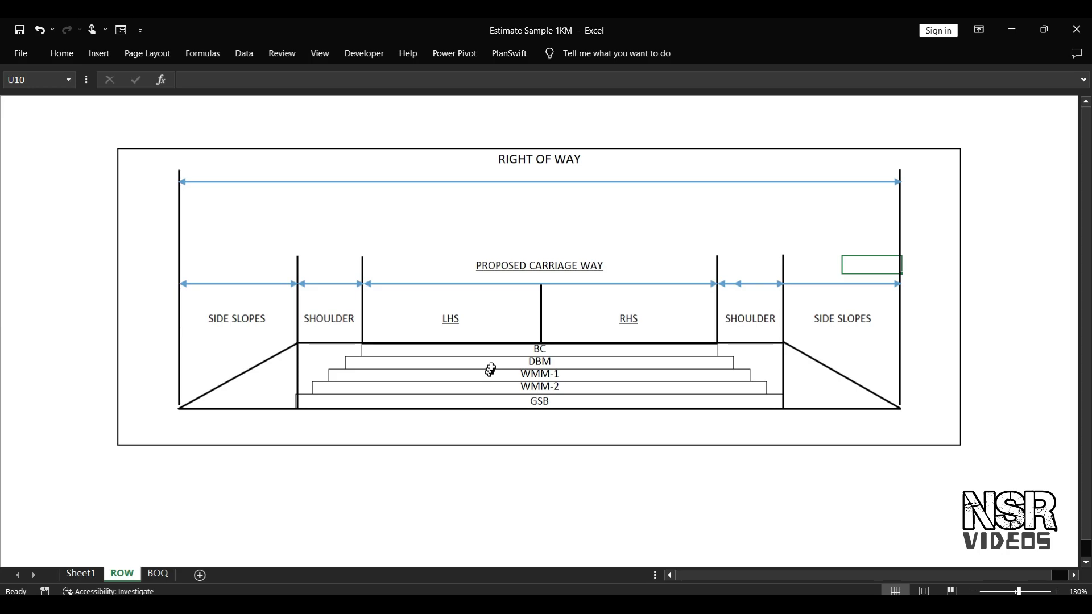
# Select the BC to GSB crust layers and WMM-2 in the ROW diagram, then return to Sheet1
pyautogui.click(492, 353)
pyautogui.moveTo(492, 352); pyautogui.dragTo(492, 400)
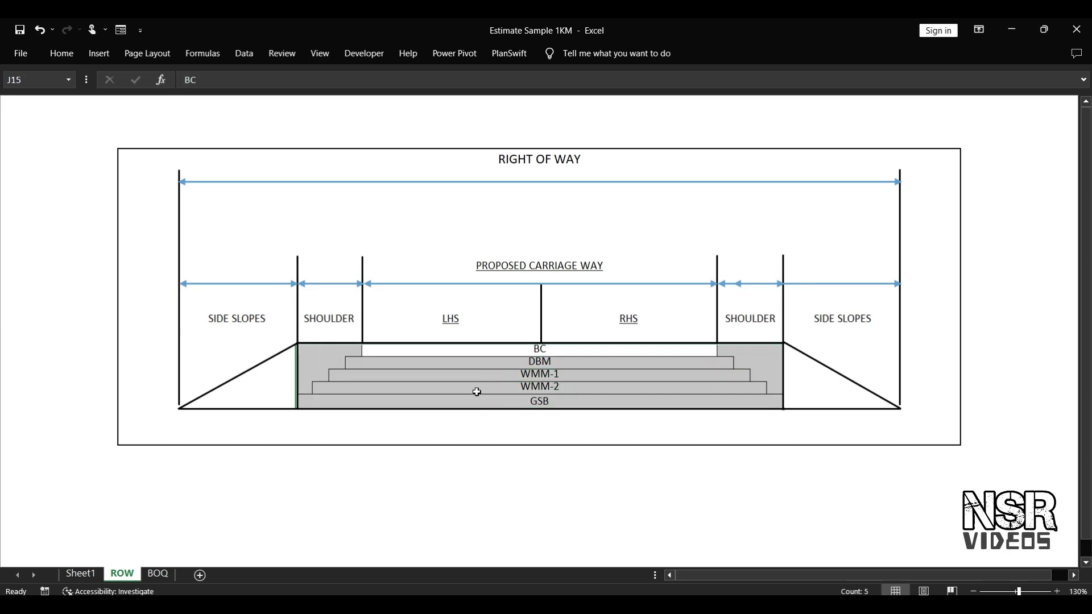
pyautogui.click(438, 386)
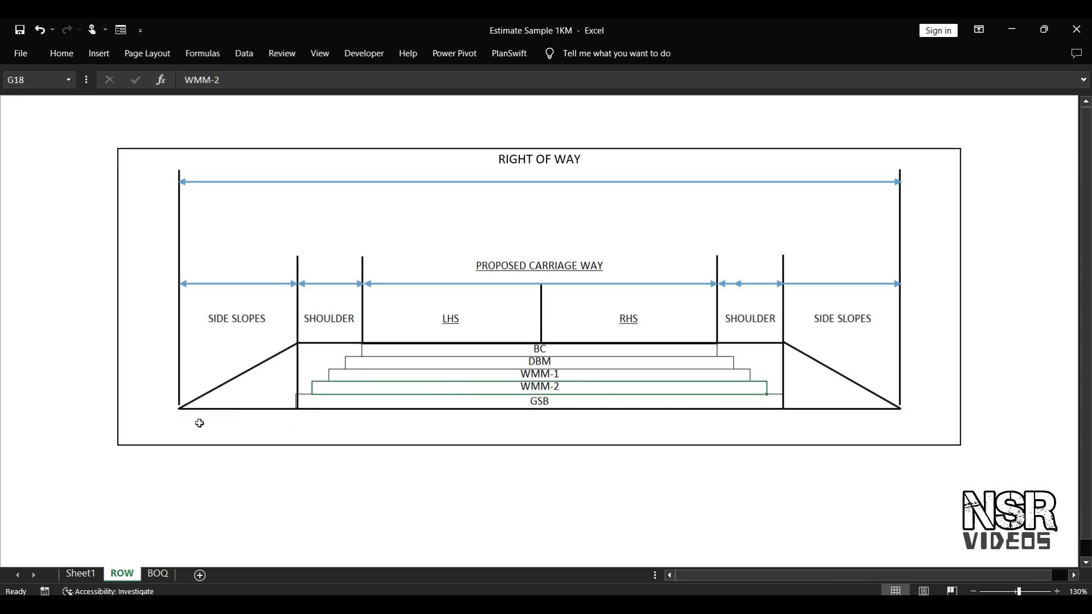
pyautogui.click(81, 574)
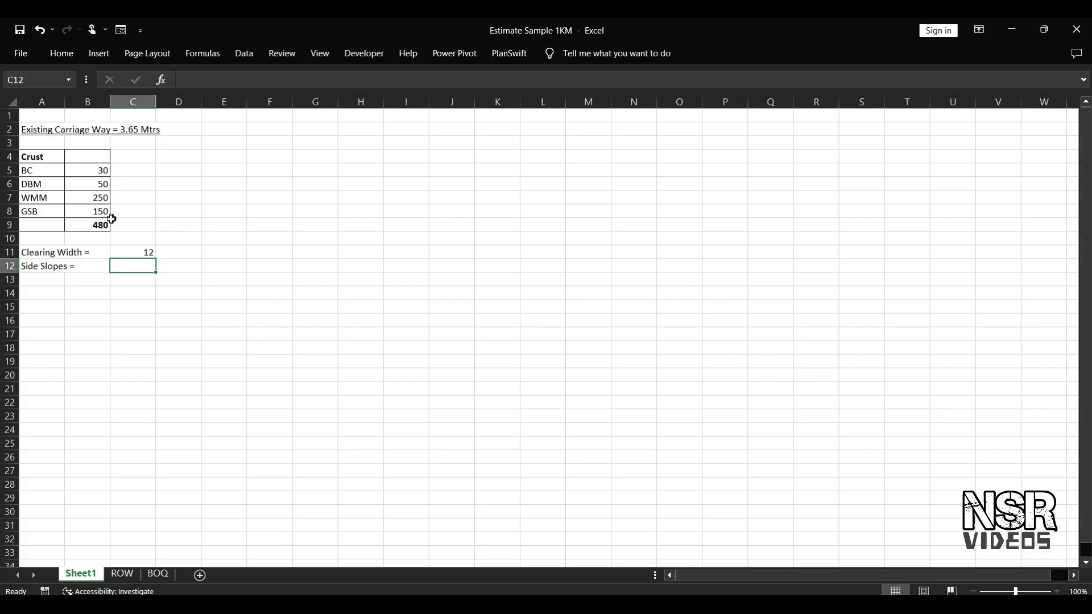
# Enter 'mm' in B4 as the unit header above the crust layer thicknesses
pyautogui.press('Up')
pyautogui.click(93, 226)
pyautogui.click(52, 170)
pyautogui.click(86, 170)
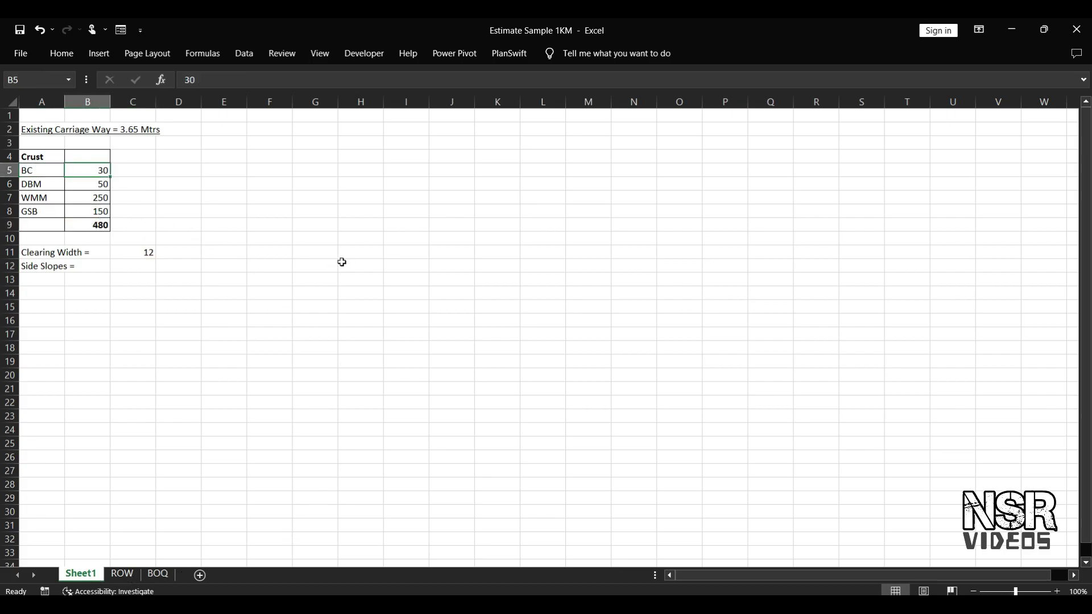
pyautogui.press('Up')
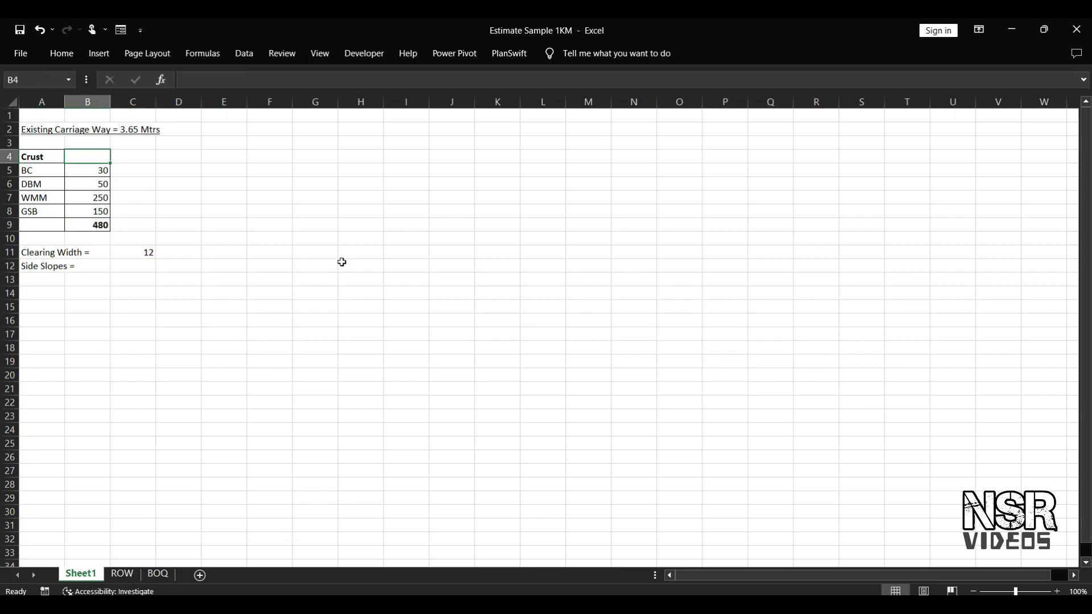
pyautogui.write('mm')
pyautogui.press('Return')
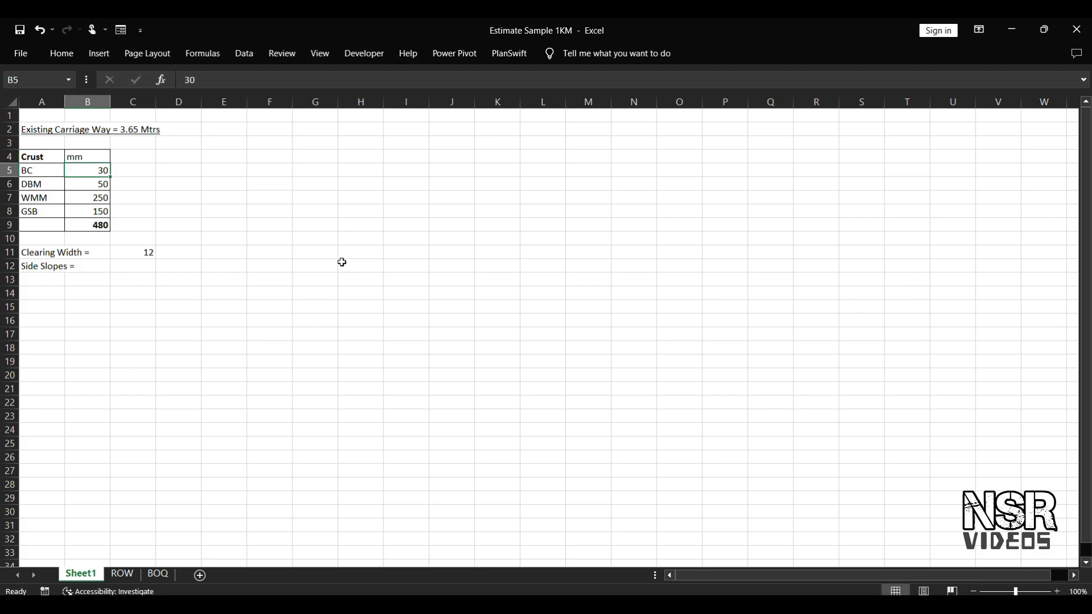
pyautogui.press('Down')
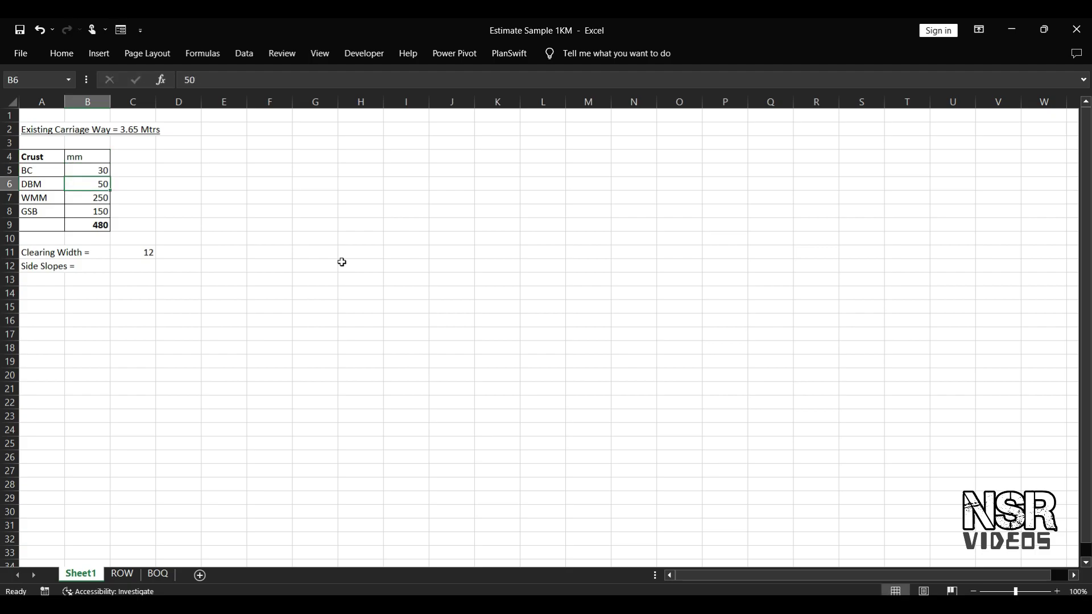
pyautogui.press('Down')
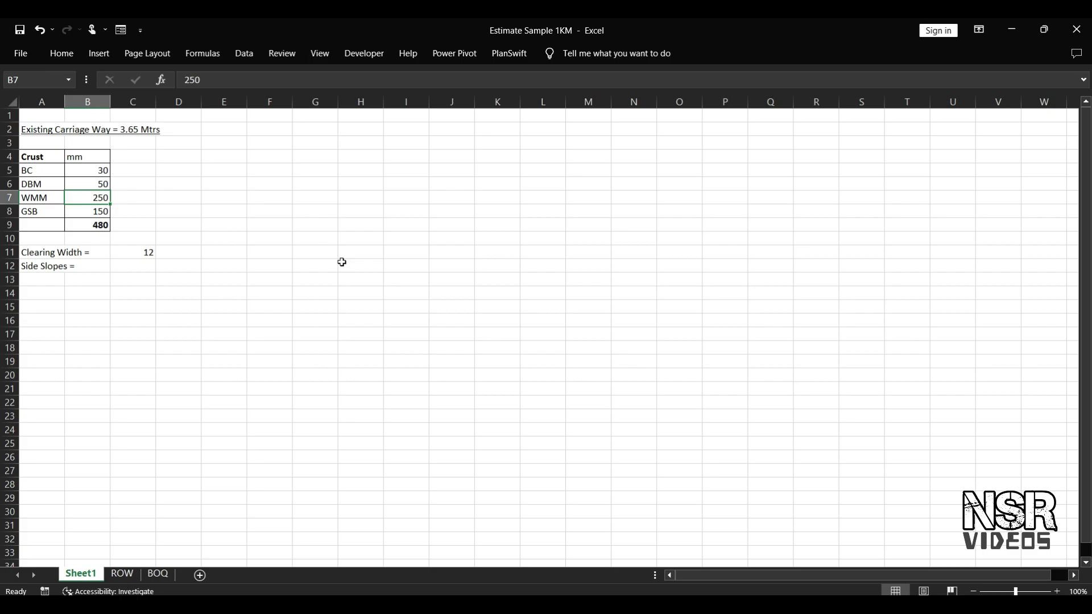
# Enter +0.480*2 in C12, giving a side slope of 0.96
pyautogui.press('Down')
pyautogui.press('Down')
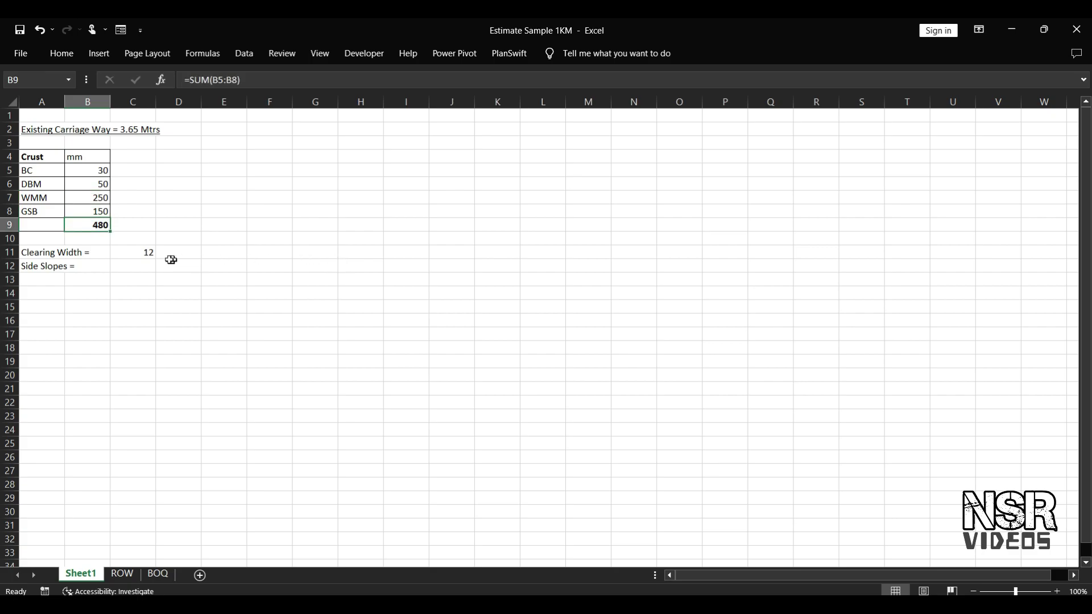
pyautogui.click(150, 264)
pyautogui.write('+')
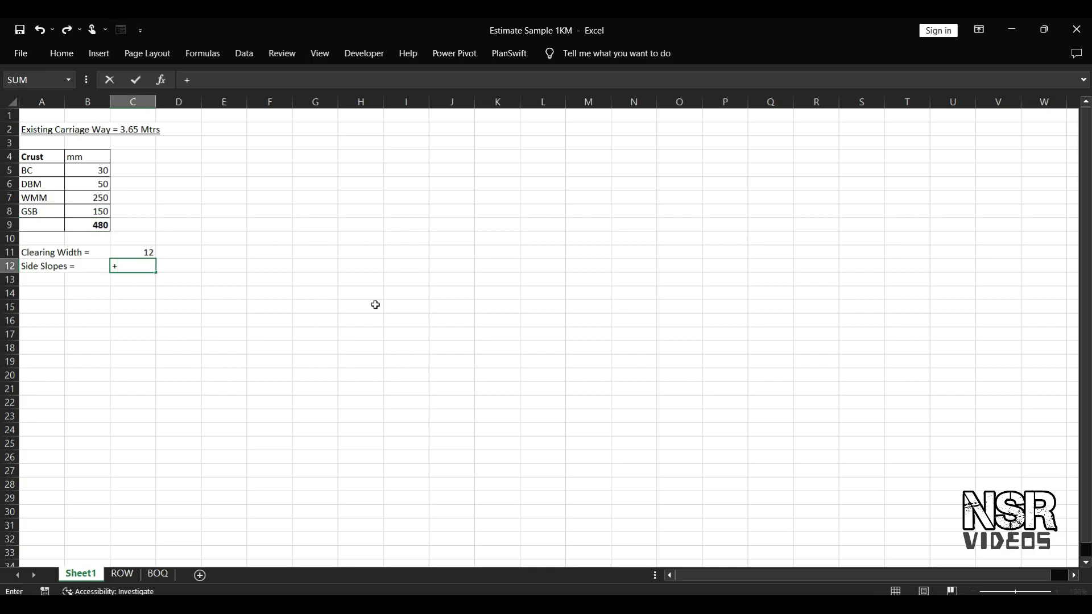
pyautogui.write('0.480*')
pyautogui.write('2')
pyautogui.press('Return')
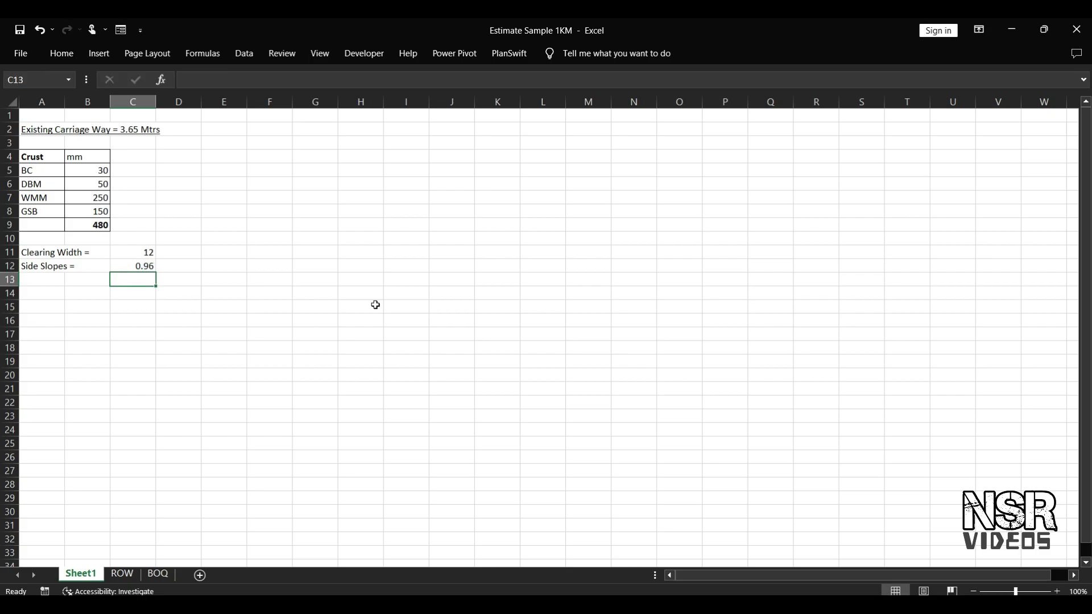
pyautogui.press('Up')
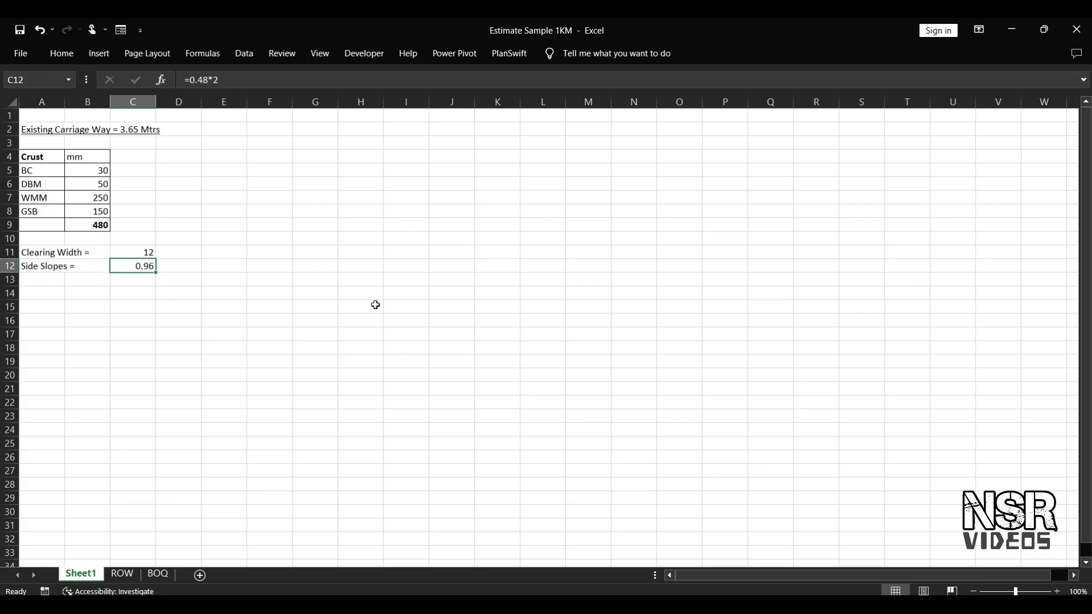
# Enter =C12*2 in D12 for the doubled side slope of 1.92
pyautogui.press('Right')
pyautogui.write('=')
pyautogui.press('Left')
pyautogui.write('*2')
pyautogui.hotkey('ctrl', 'Return')
pyautogui.press('Return')
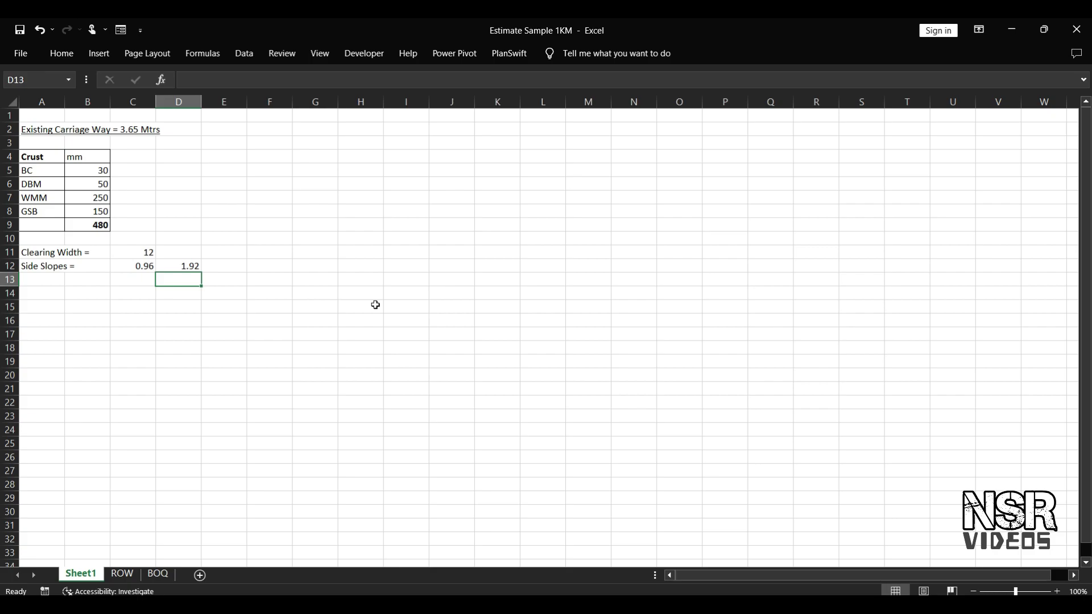
pyautogui.press('Up')
pyautogui.press('Up')
pyautogui.press('Left')
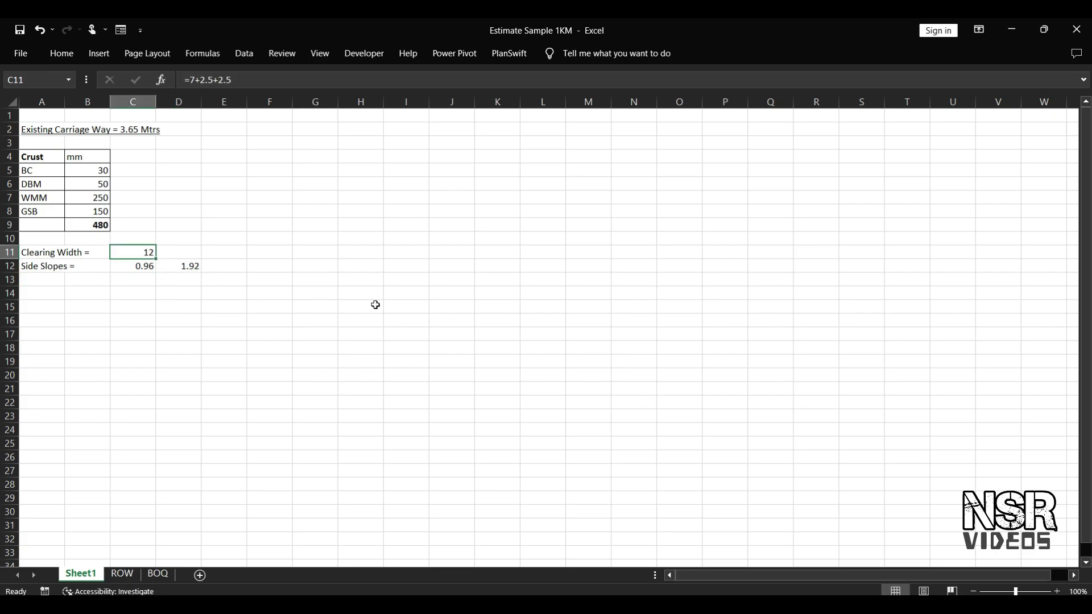
pyautogui.press('F2')
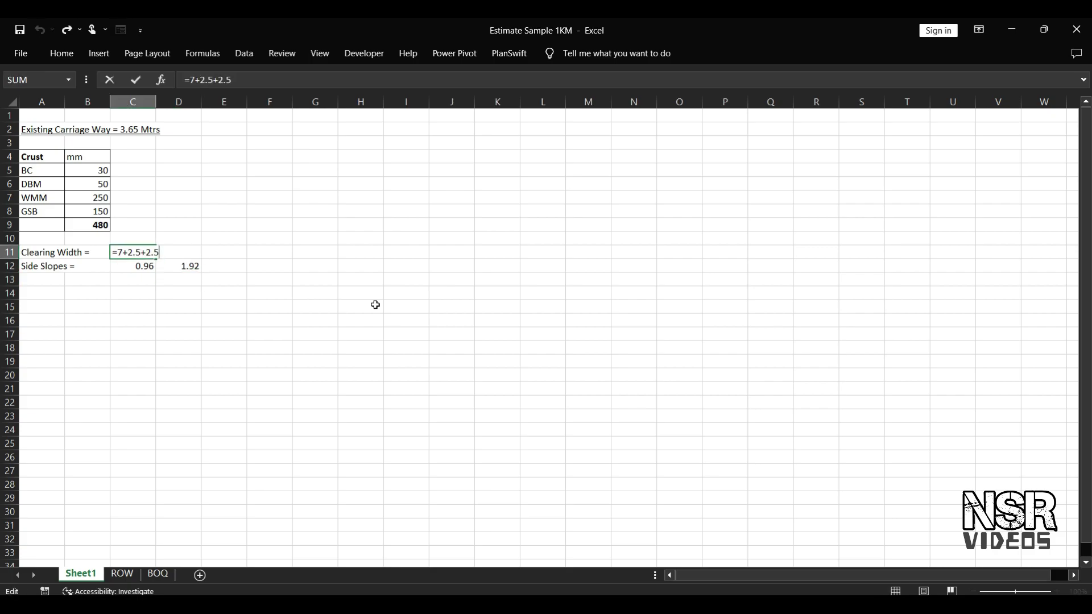
pyautogui.write('+1.92-')
pyautogui.write('3.65')
pyautogui.press('Return')
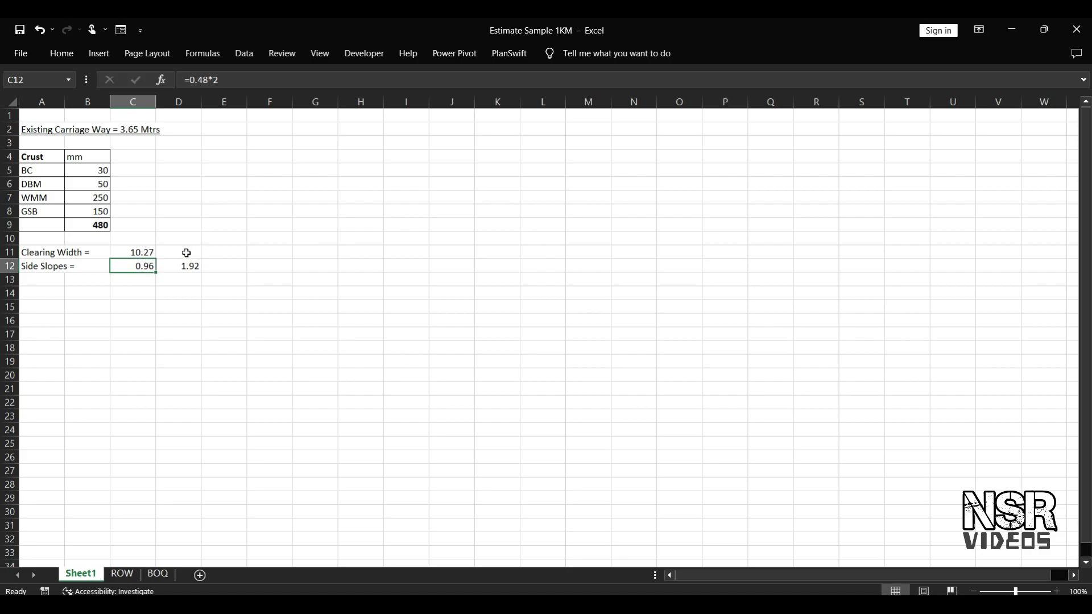
pyautogui.click(142, 252)
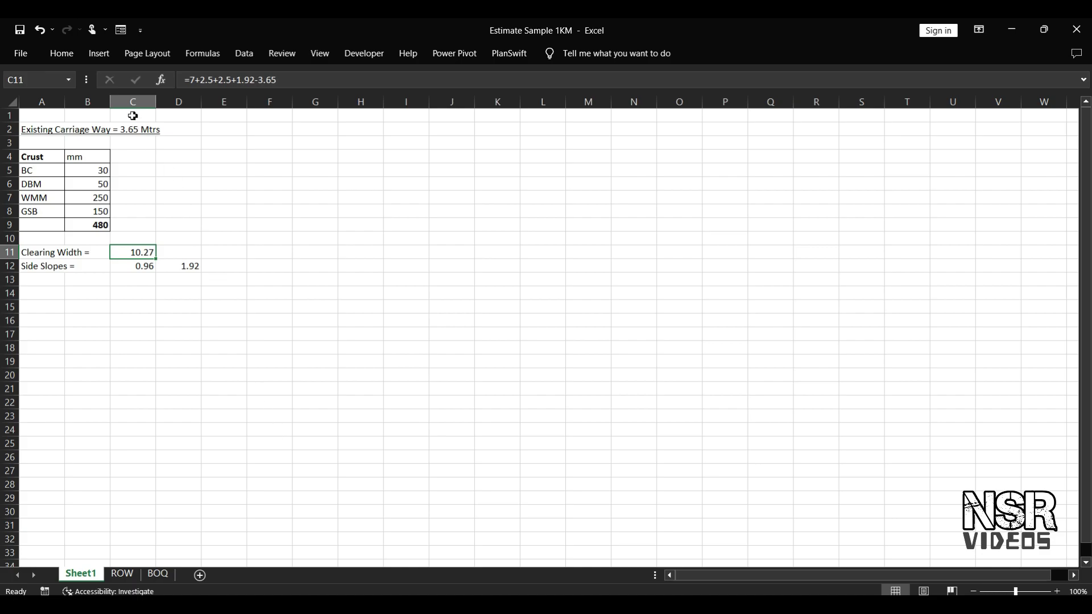
pyautogui.moveTo(195, 126); pyautogui.dragTo(44, 142)
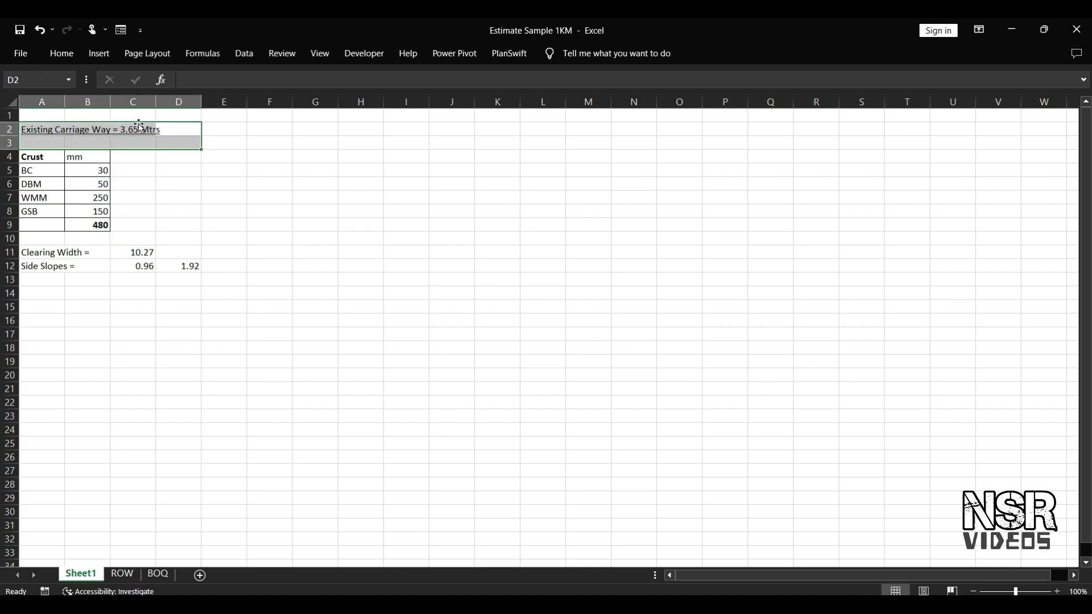
pyautogui.click(158, 172)
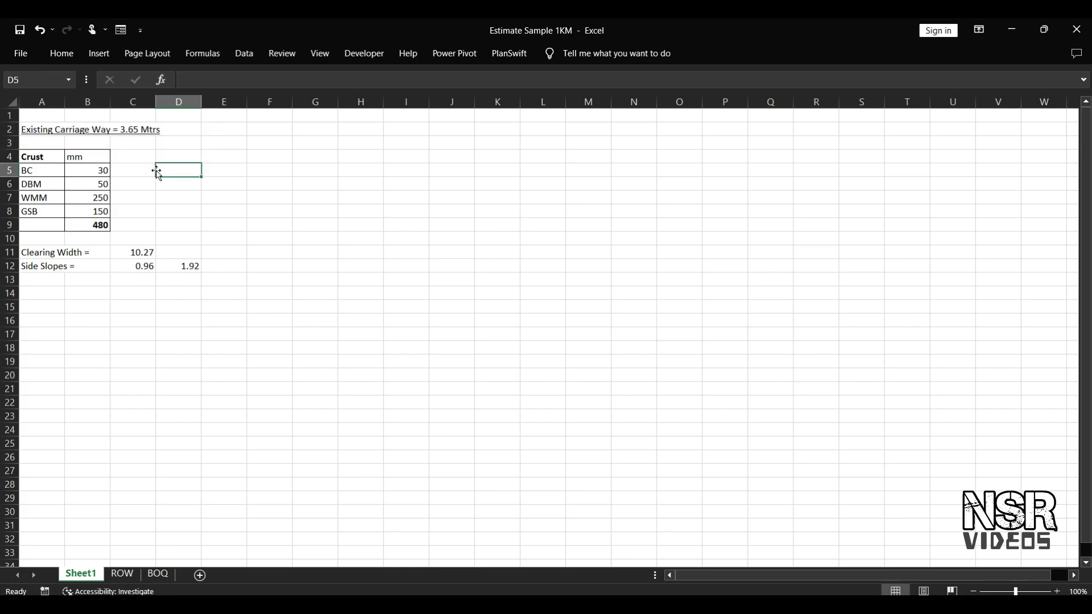
pyautogui.click(143, 252)
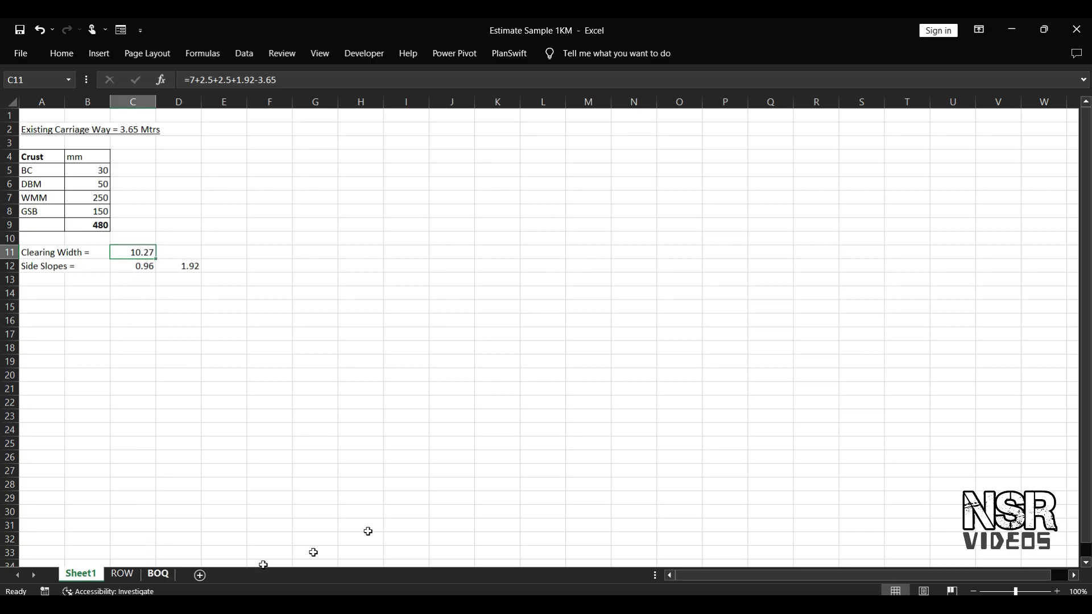
# Enter a breadth of 10.27 for Clearing and Grubbing on the BOQ sheet
pyautogui.click(157, 574)
pyautogui.write('10.27')
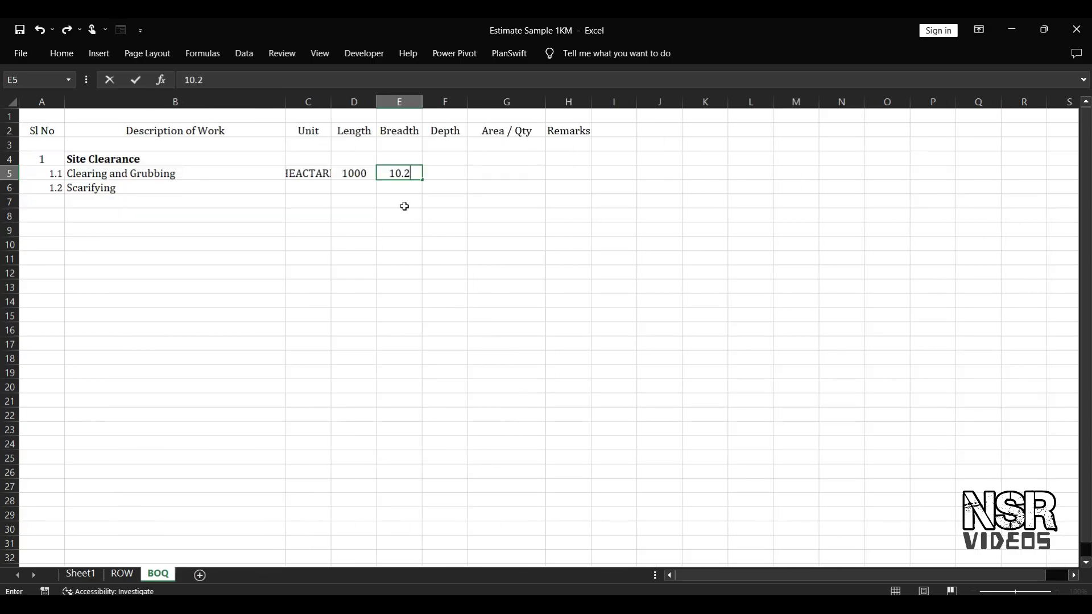
pyautogui.press('Return')
pyautogui.press('Up')
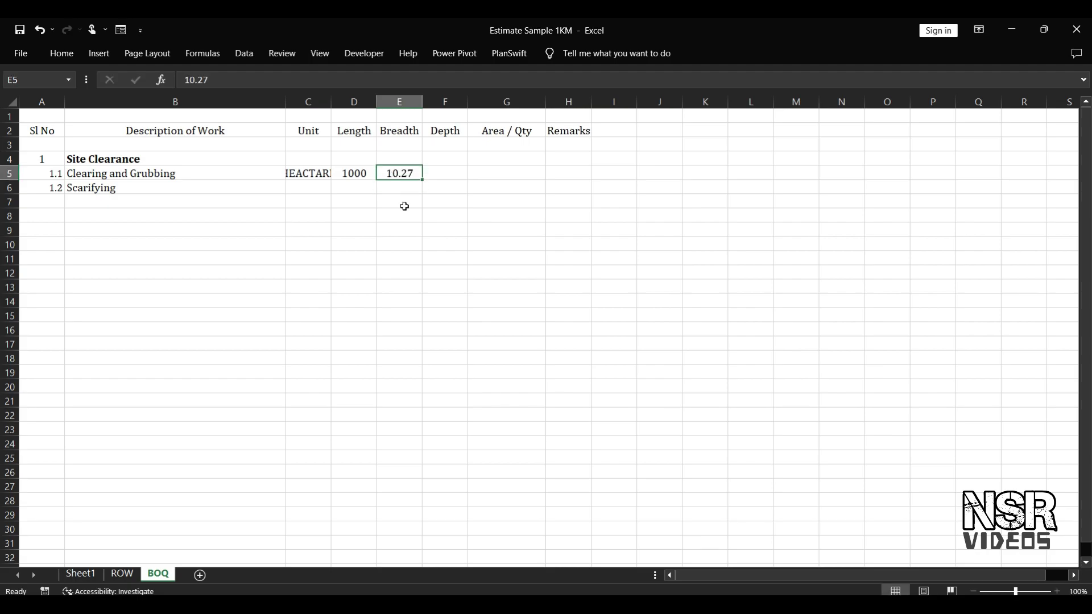
# Compute G5 as =D5*E5 and show it in comma format as 10,270.00
pyautogui.press('Right')
pyautogui.press('Right')
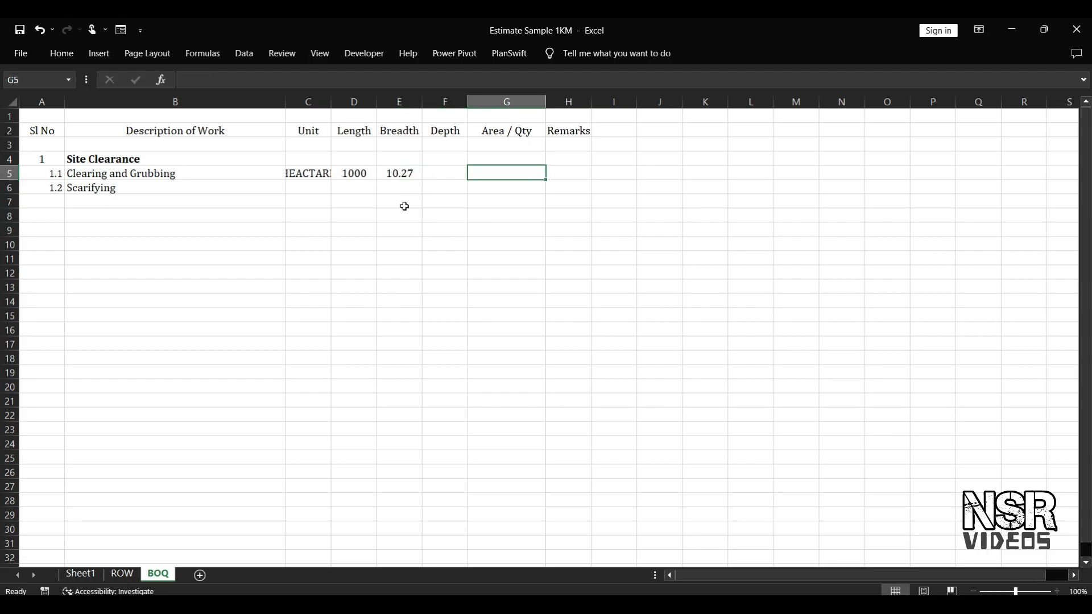
pyautogui.write('=')
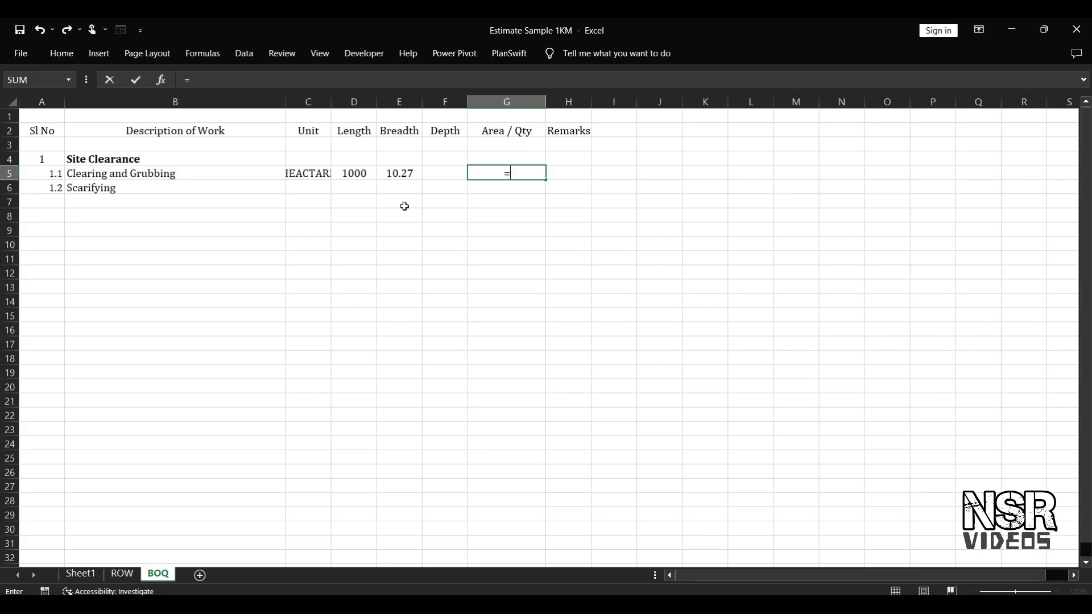
pyautogui.press('Left')
pyautogui.press('Left')
pyautogui.press('Left')
pyautogui.write('*')
pyautogui.press('Left')
pyautogui.press('Left')
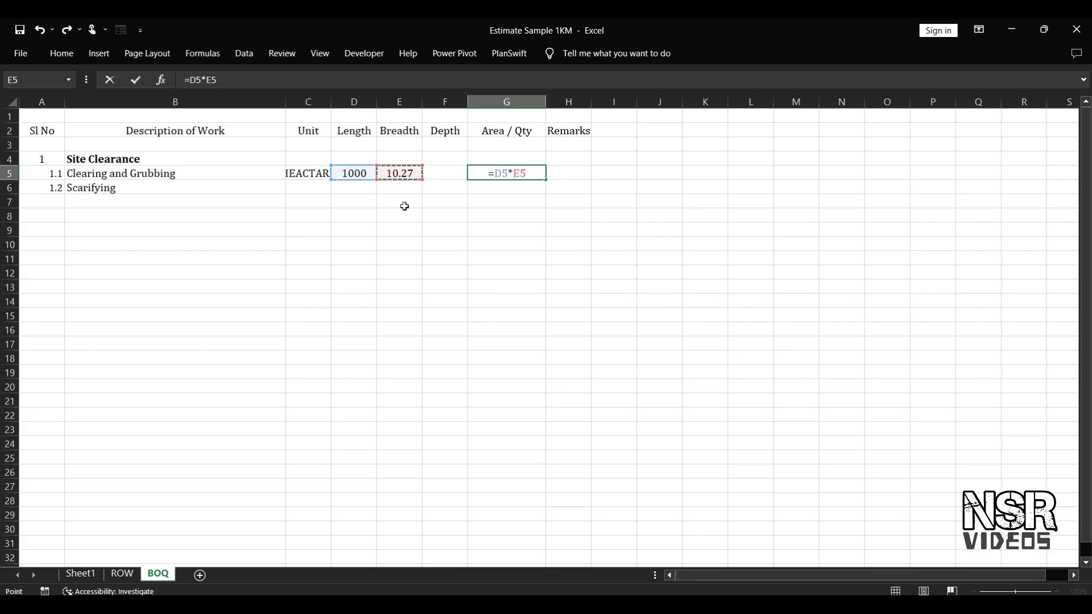
pyautogui.press('Return')
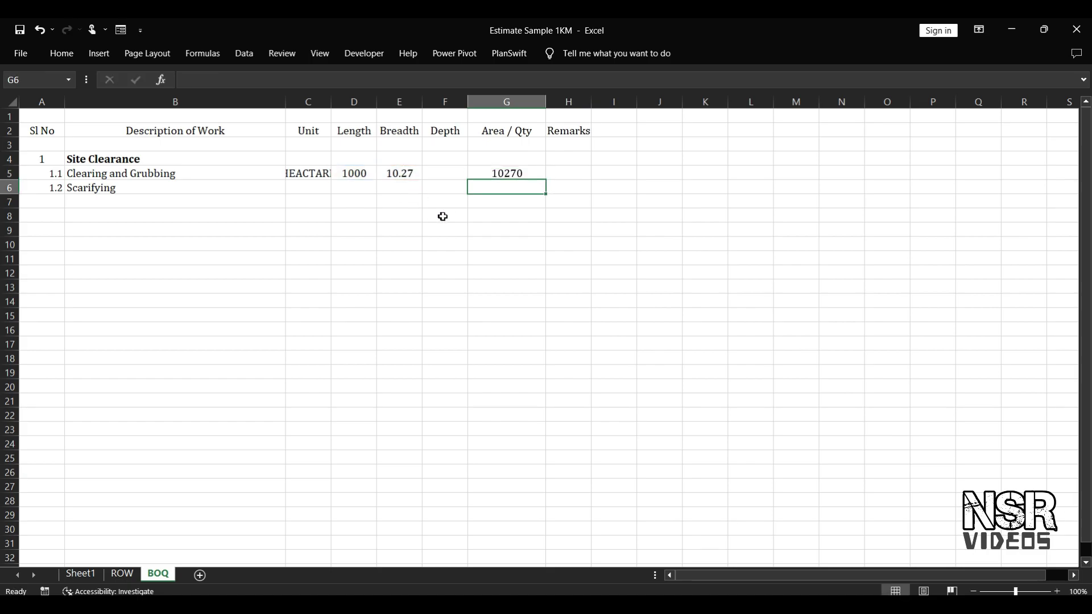
pyautogui.click(507, 171)
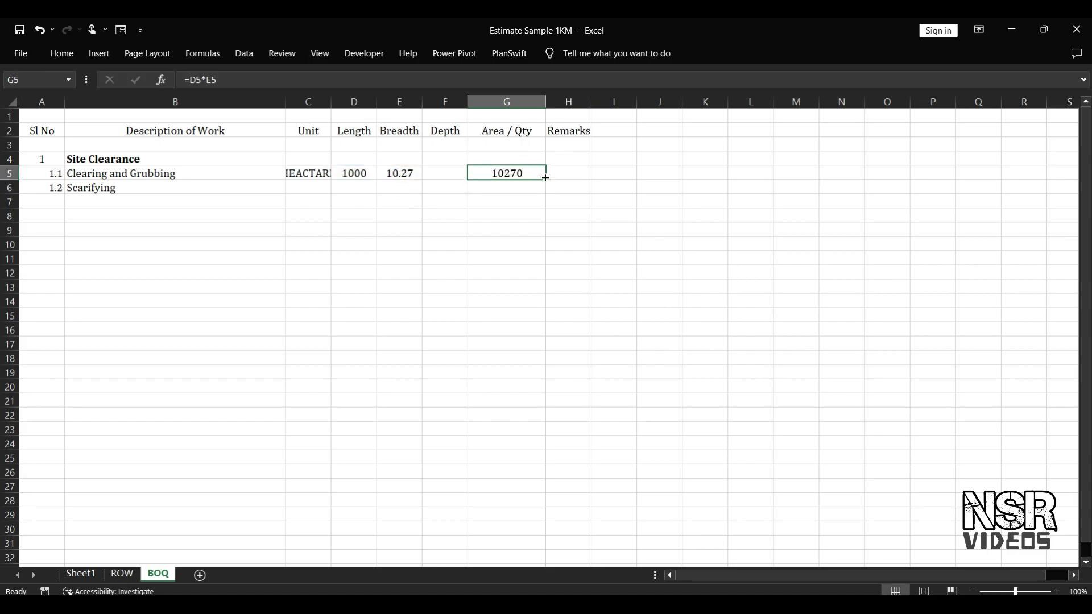
pyautogui.hotkey('ctrl', 'shift', '1')
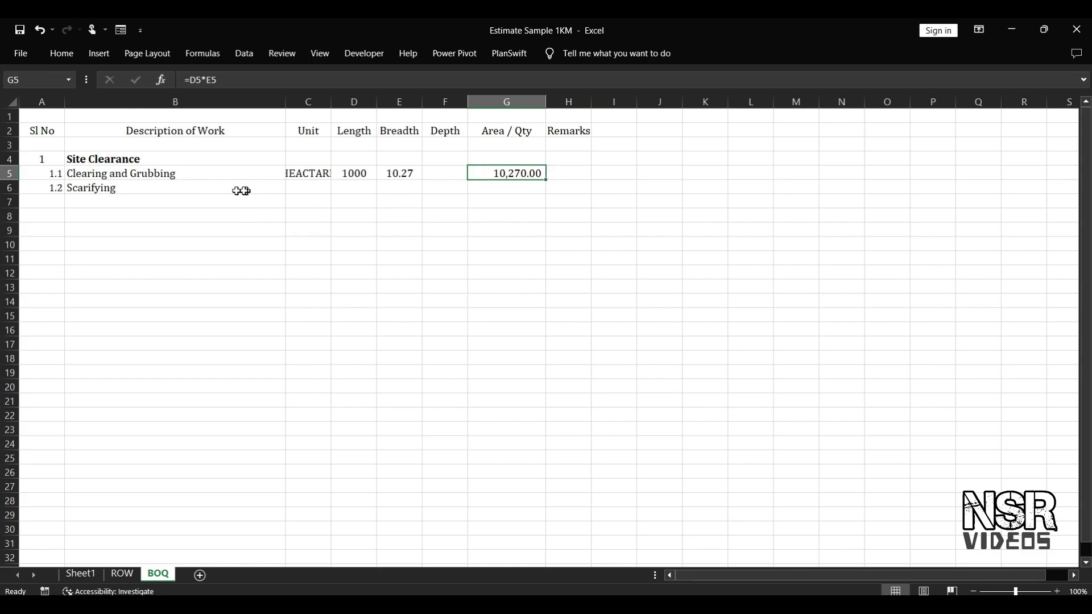
pyautogui.click(181, 186)
pyautogui.click(306, 187)
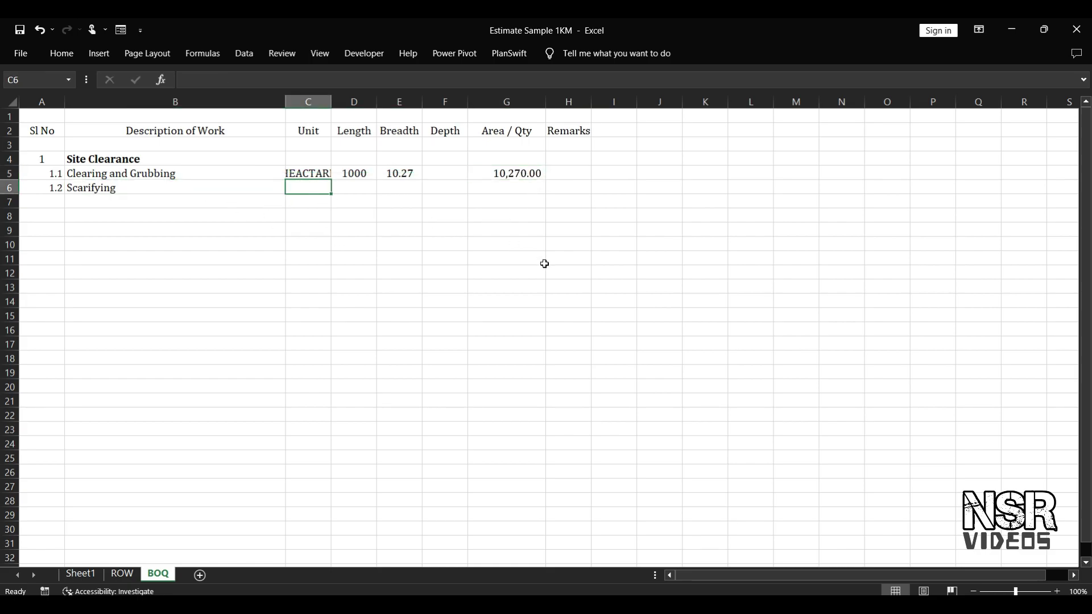
# Give Scarifying the unit Sqm, length 1000 and breadth 3.65
pyautogui.write('Sqm')
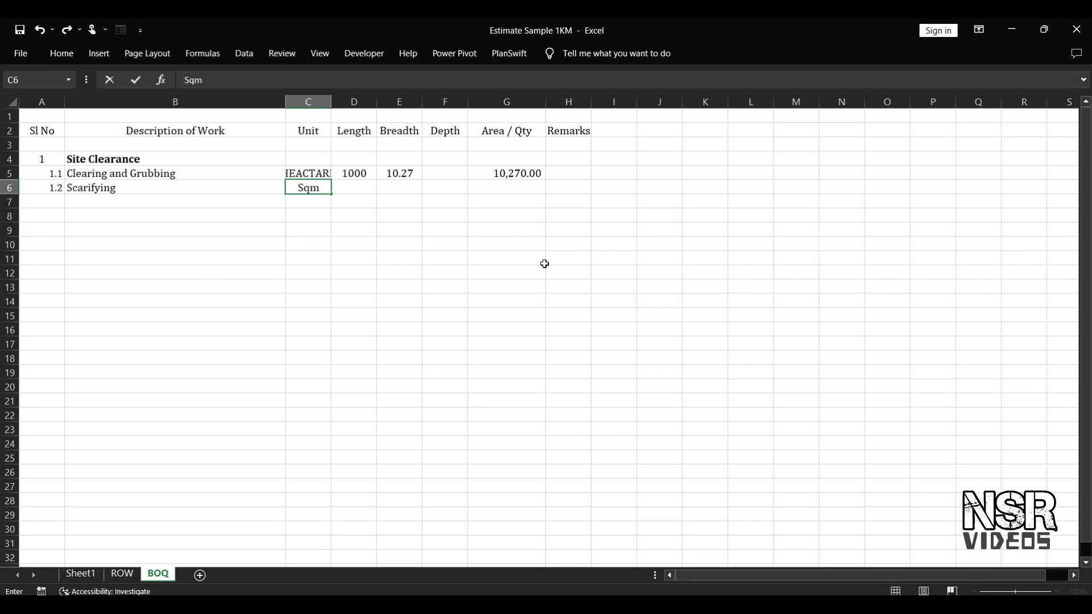
pyautogui.press('Tab')
pyautogui.write('1000')
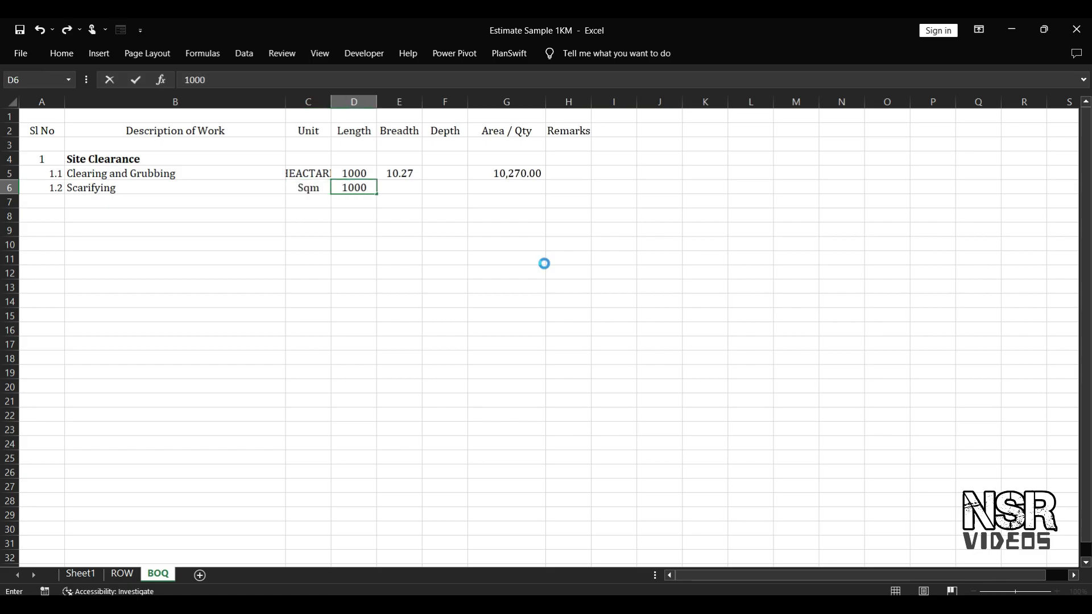
pyautogui.press('Tab')
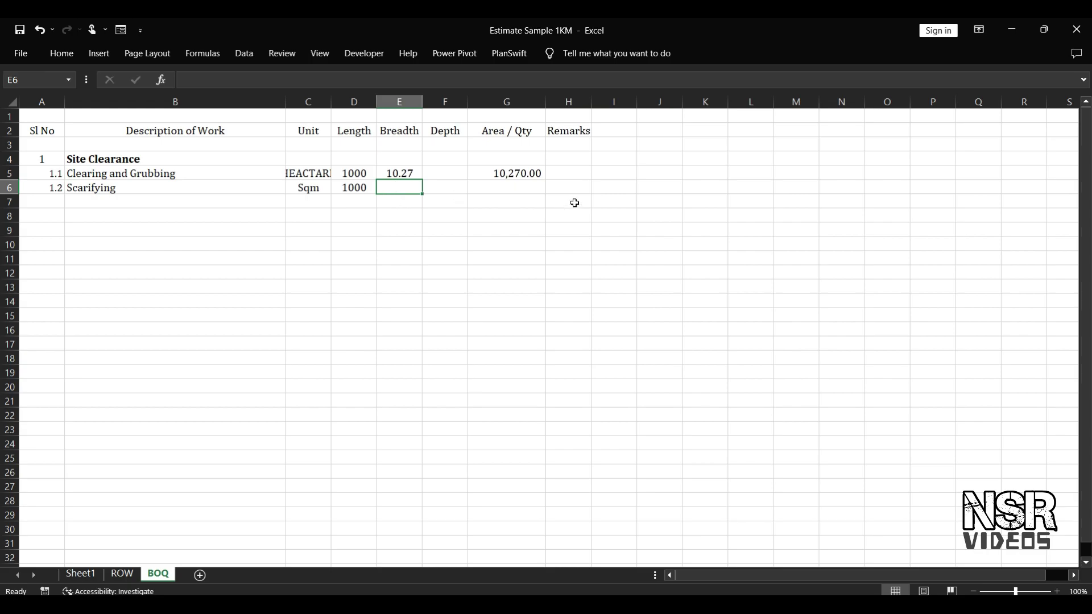
pyautogui.write('3.65')
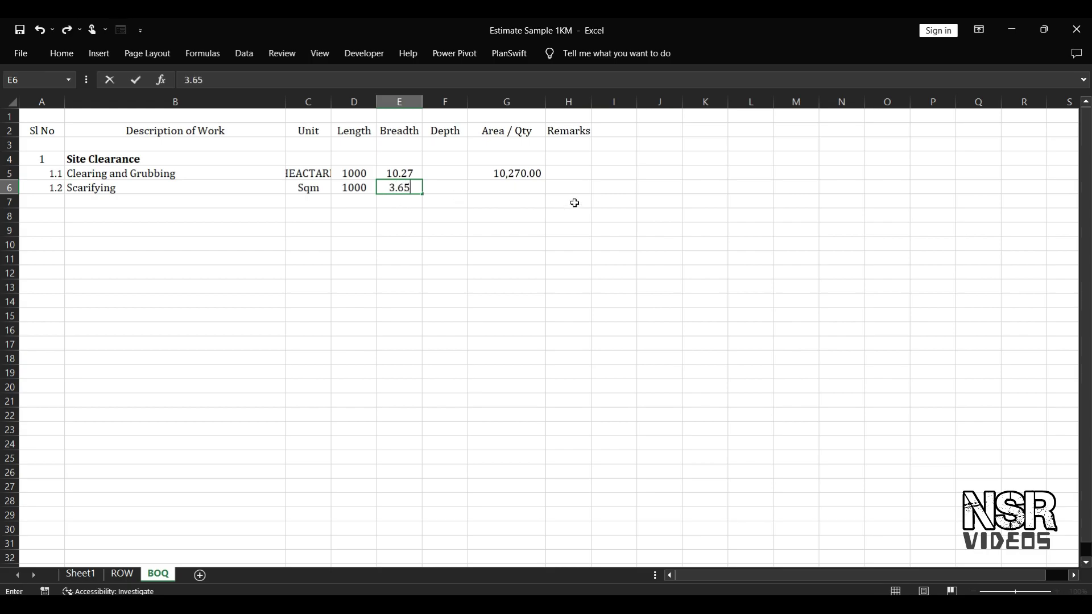
pyautogui.hotkey('ctrl', 'Return')
# Extend the item description to 'Scarifying upto 50mm depth'
pyautogui.press('Left')
pyautogui.press('Left')
pyautogui.press('Left')
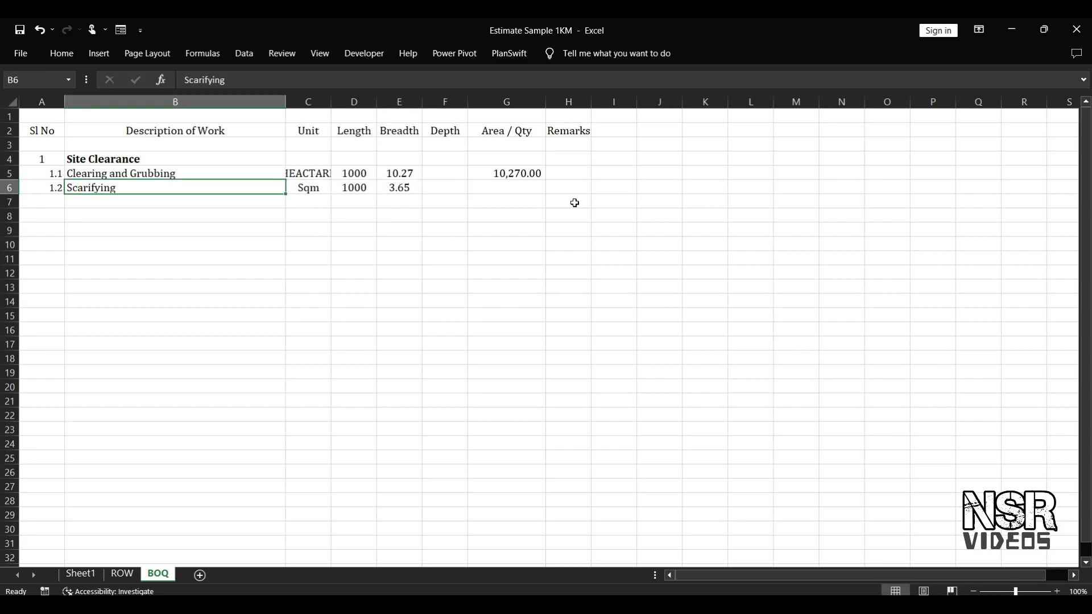
pyautogui.press('F2')
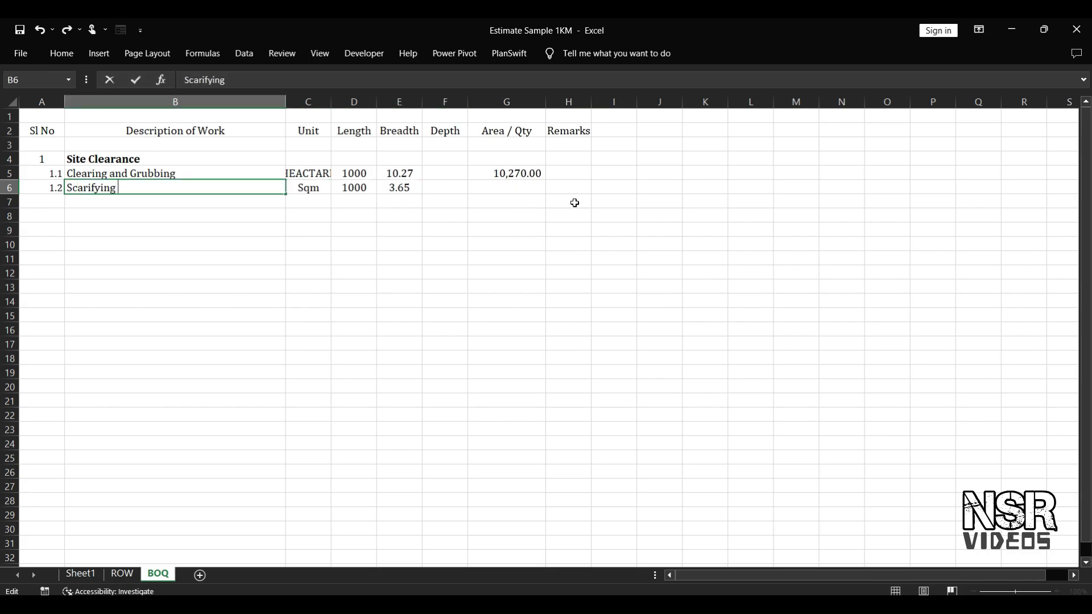
pyautogui.write('upto 50')
pyautogui.write('m depth')
pyautogui.hotkey('ctrl', 'Return')
pyautogui.press('Return')
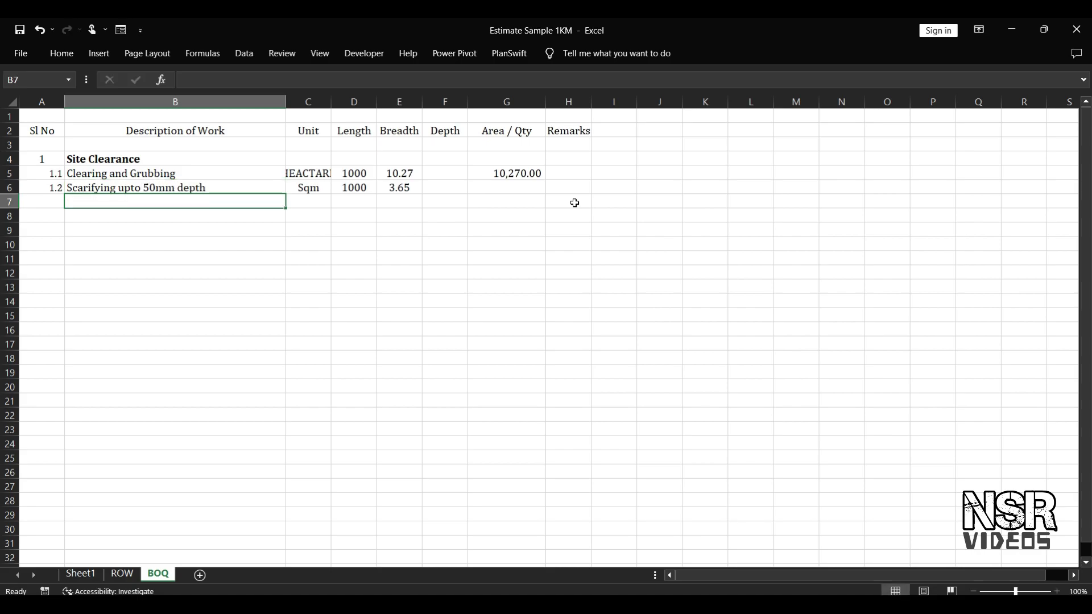
# Enter =D6*E6 in G6 for a Scarifying area of 3650
pyautogui.click(515, 182)
pyautogui.write('=')
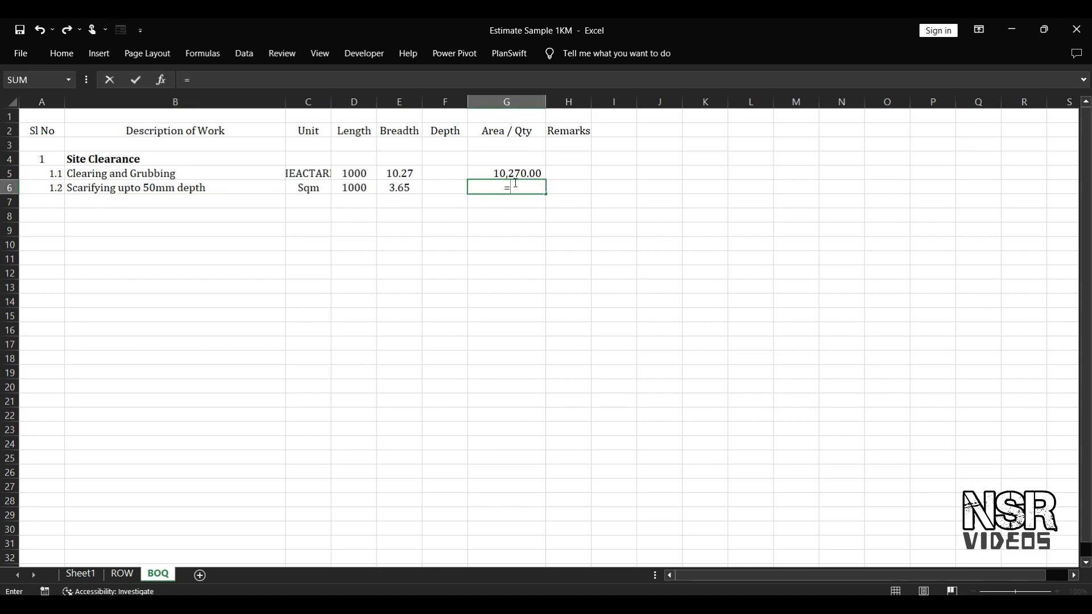
pyautogui.press('Left')
pyautogui.press('Left')
pyautogui.press('Left')
pyautogui.press('Left')
pyautogui.press('Right')
pyautogui.write('*')
pyautogui.press('Left')
pyautogui.press('Left')
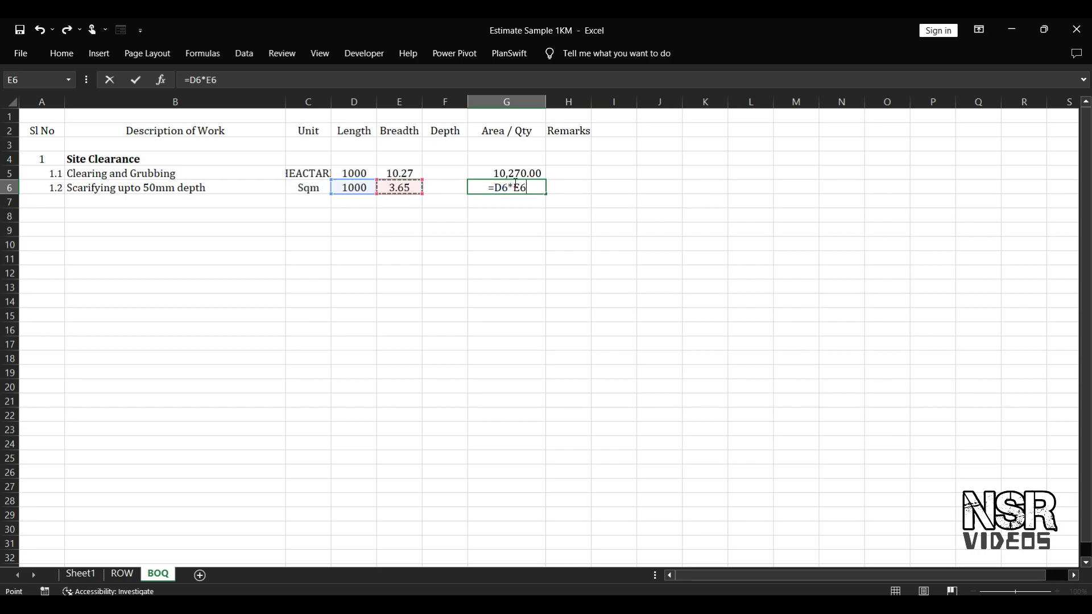
pyautogui.press('Return')
pyautogui.click(532, 188)
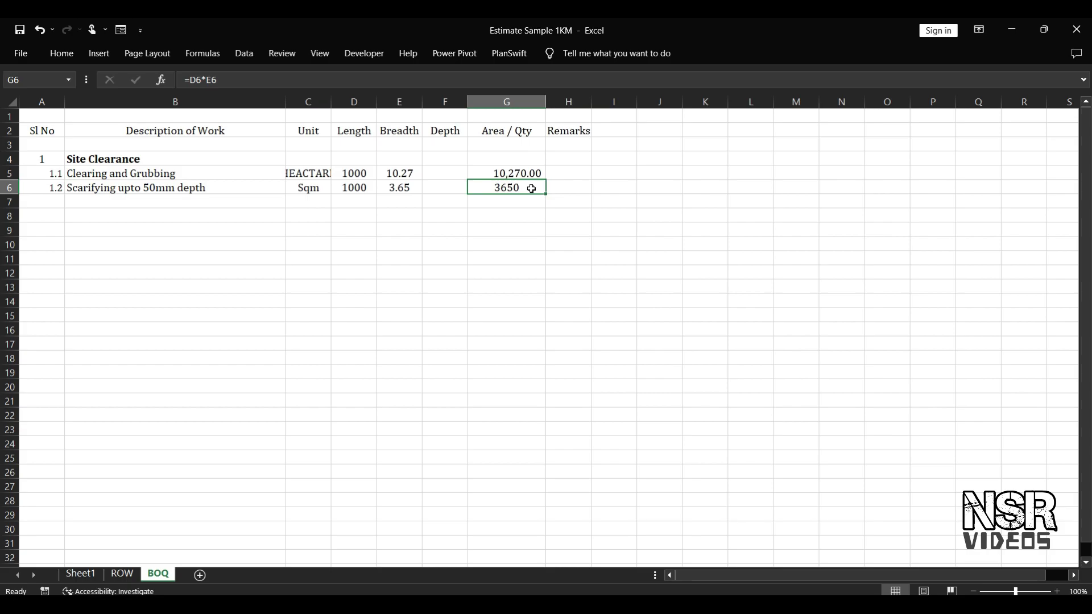
pyautogui.click(574, 103)
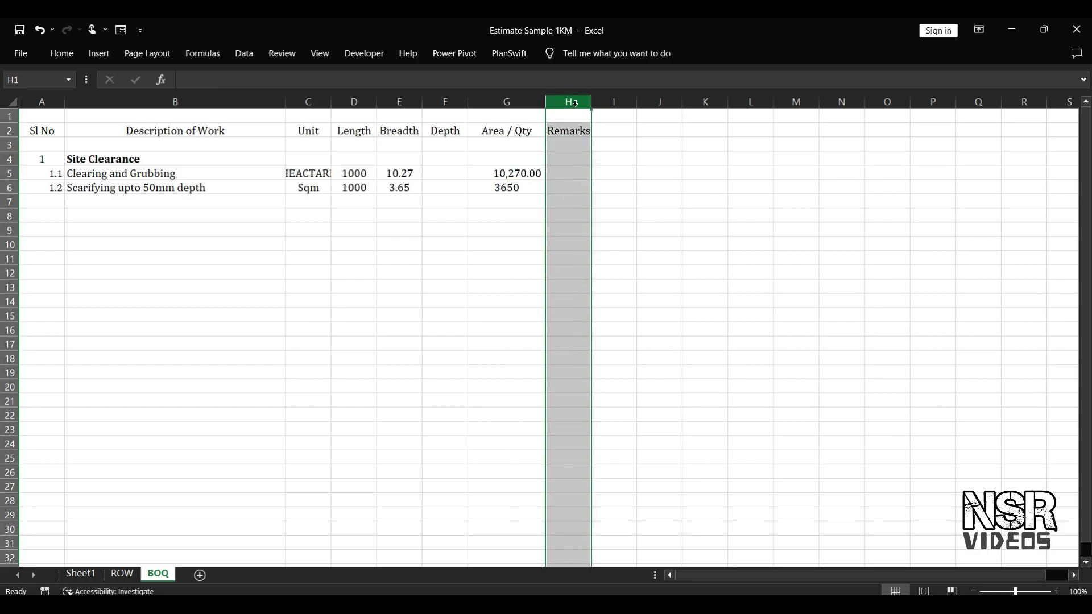